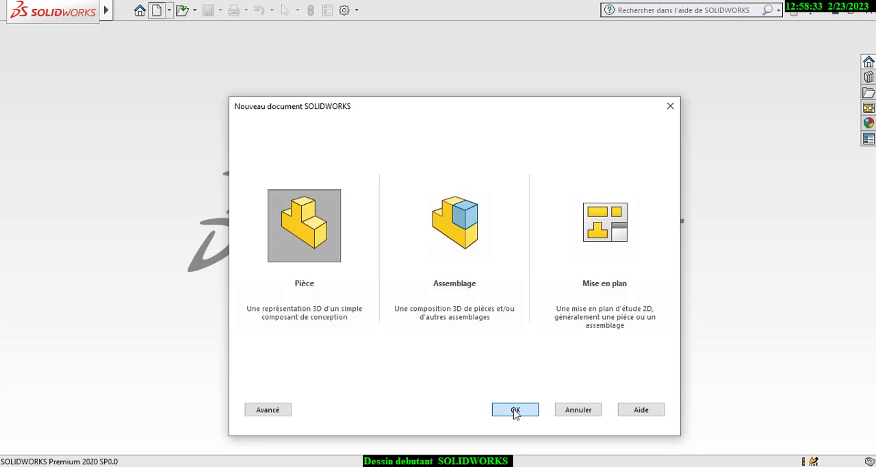
# - Create a new part document and open a sketch on the front plane (Plan de face)
pyautogui.click(515, 410)
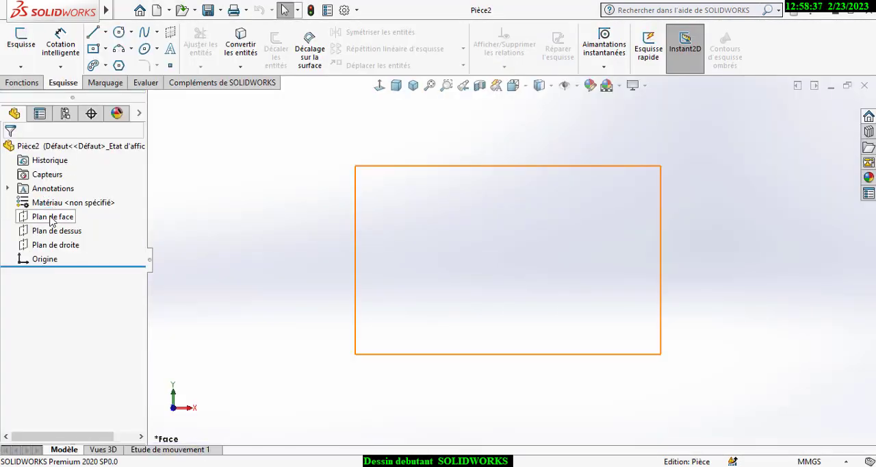
pyautogui.click(51, 217)
pyautogui.click(21, 41)
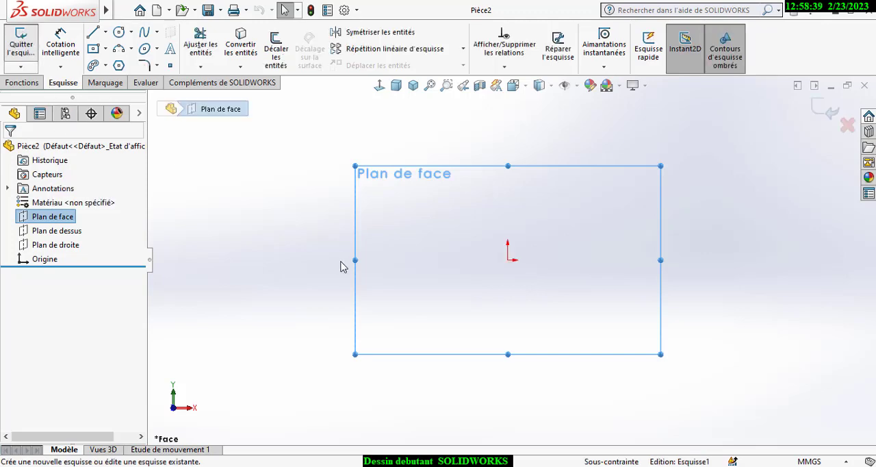
# - Sketch a horizontal midpoint line about 94 mm long, centred on the origin, as the profile's base
pyautogui.click(106, 32)
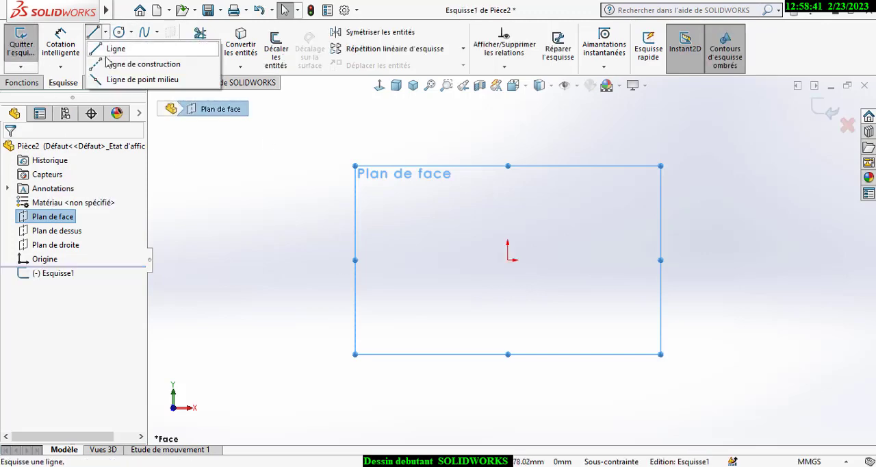
pyautogui.press('l')
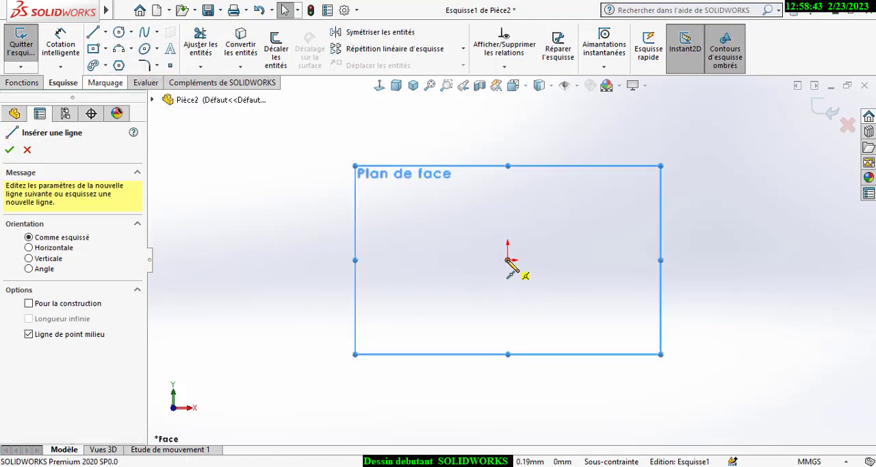
pyautogui.click(507, 259)
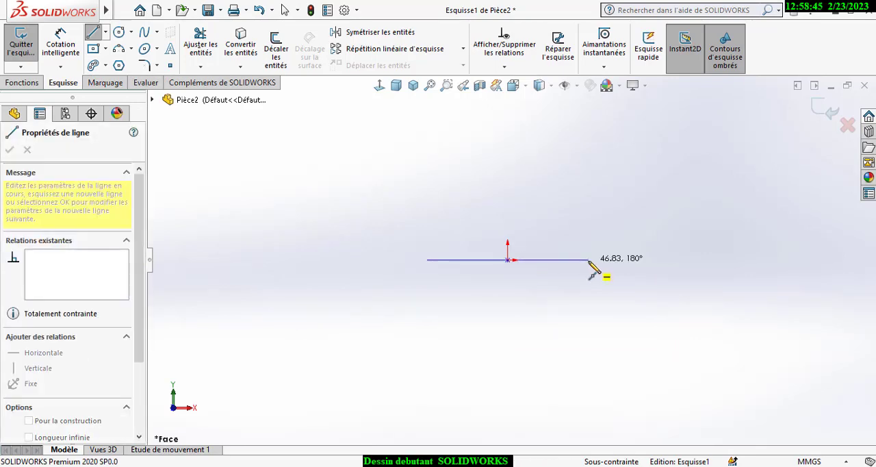
pyautogui.click(588, 259)
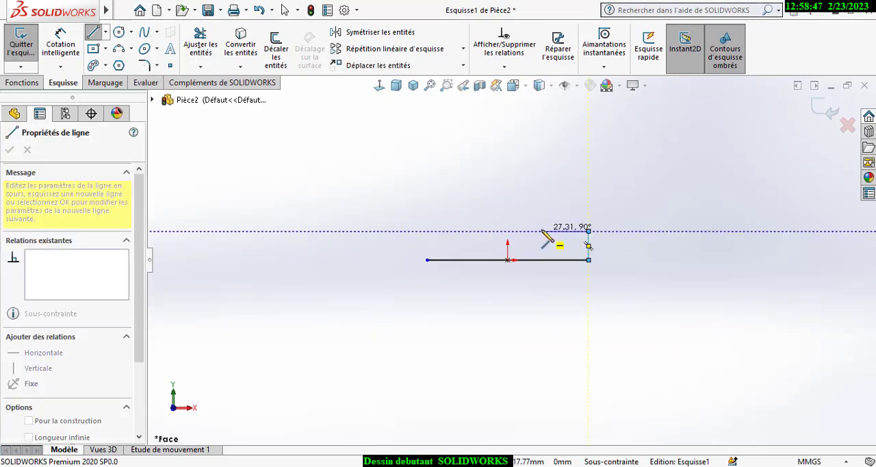
# - Draw a stepped outline of horizontal and vertical lines from the base's right end, closing it at the base's left end
pyautogui.click(589, 232)
pyautogui.click(541, 231)
pyautogui.click(542, 216)
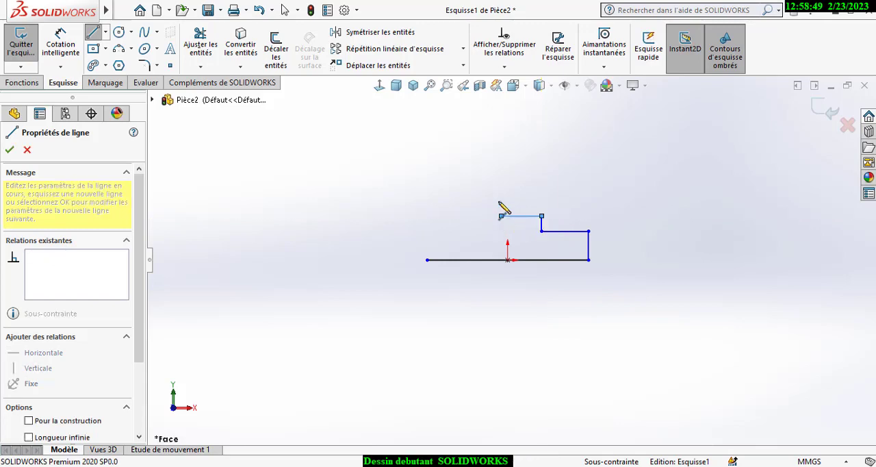
pyautogui.click(501, 217)
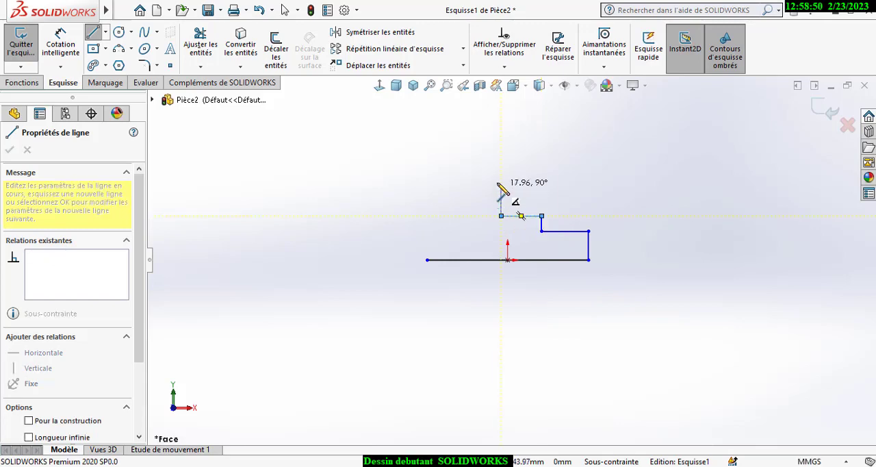
pyautogui.click(447, 174)
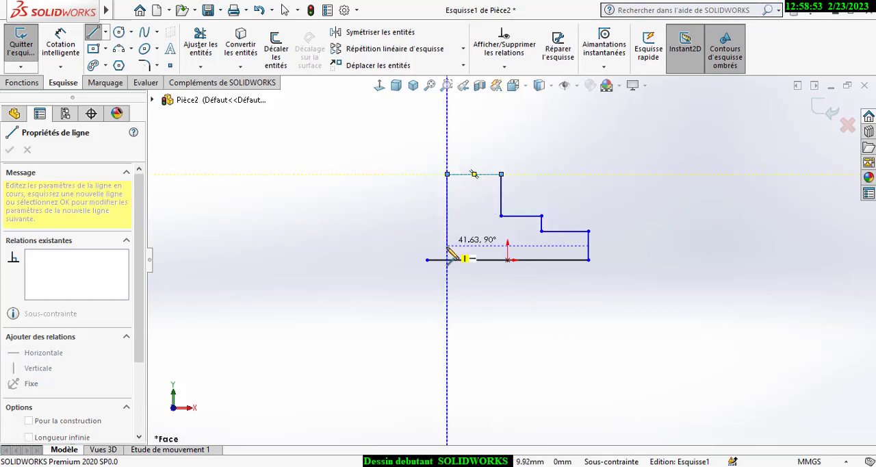
pyautogui.click(447, 245)
pyautogui.click(428, 245)
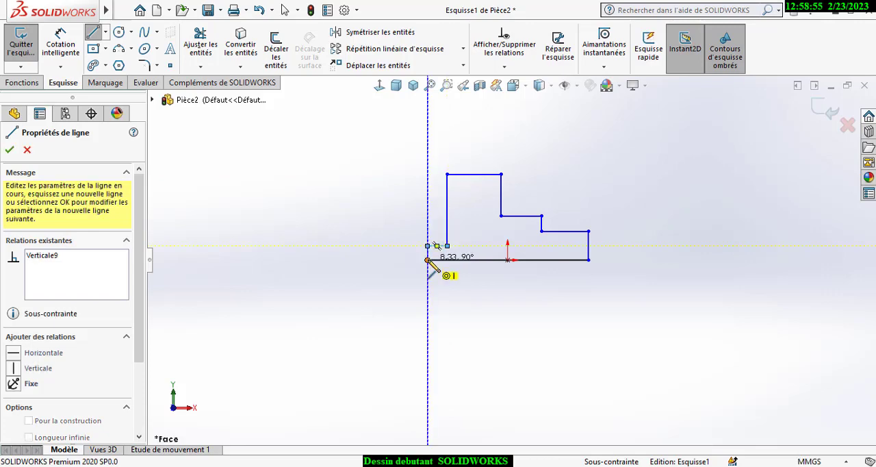
pyautogui.click(428, 259)
pyautogui.rightClick(427, 214)
pyautogui.click(444, 221)
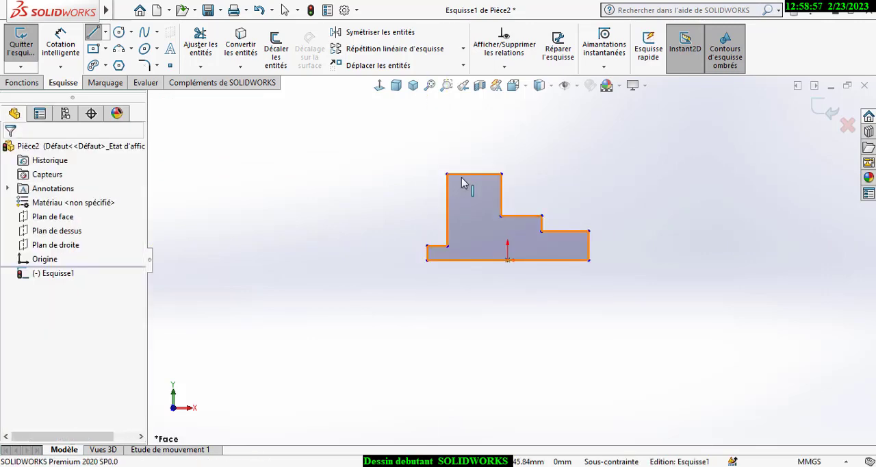
# - Convert the outline's top edge and tall left edge to construction lines and draw two concentric circles centred on the top edge
pyautogui.moveTo(471, 158); pyautogui.dragTo(421, 193)
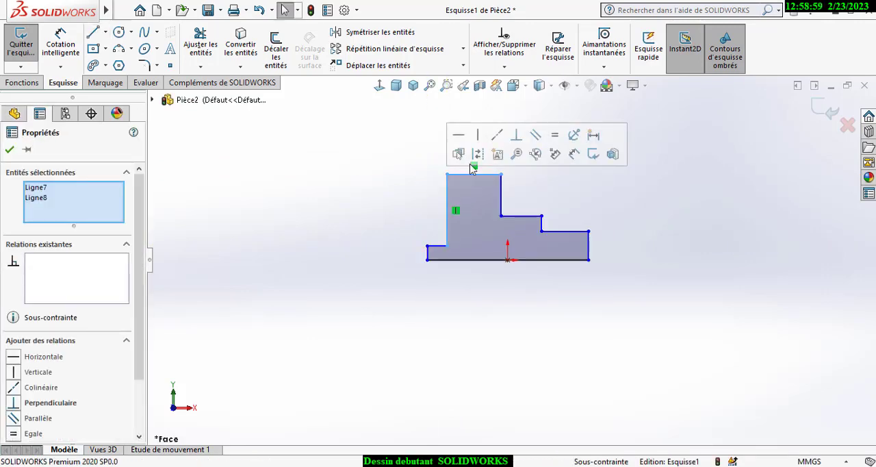
pyautogui.click(391, 128)
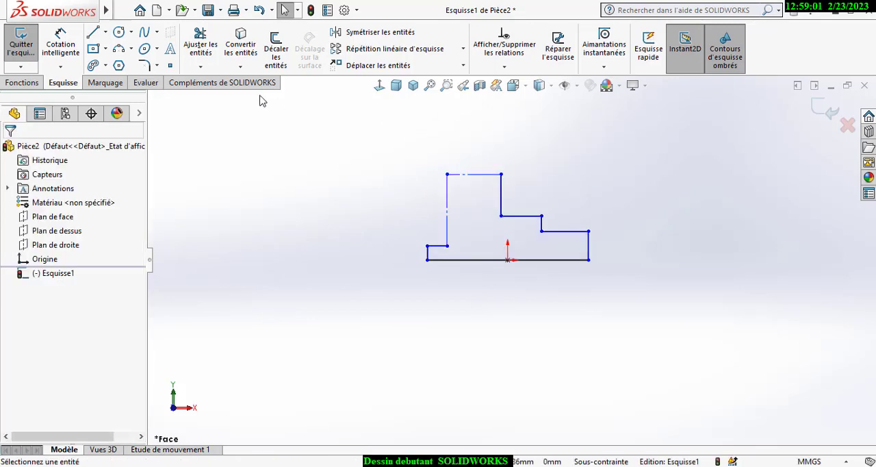
pyautogui.click(119, 33)
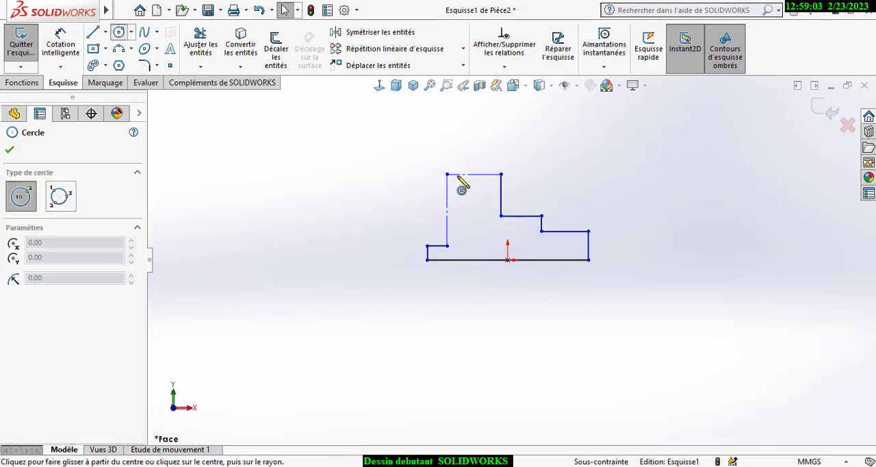
pyautogui.moveTo(458, 174)
pyautogui.mouseDown()
pyautogui.moveTo(501, 173)
pyautogui.moveTo(459, 174)
pyautogui.moveTo(469, 174)
pyautogui.mouseUp()
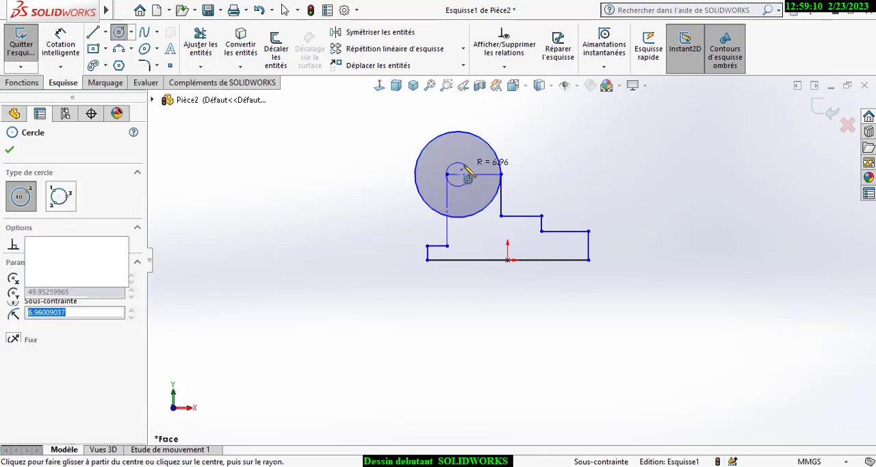
# - Trim away the outer circle's arc inside the outline and draw a vertical line from the remaining arc's end to the left ledge's inner corner
pyautogui.click(202, 42)
pyautogui.click(480, 208)
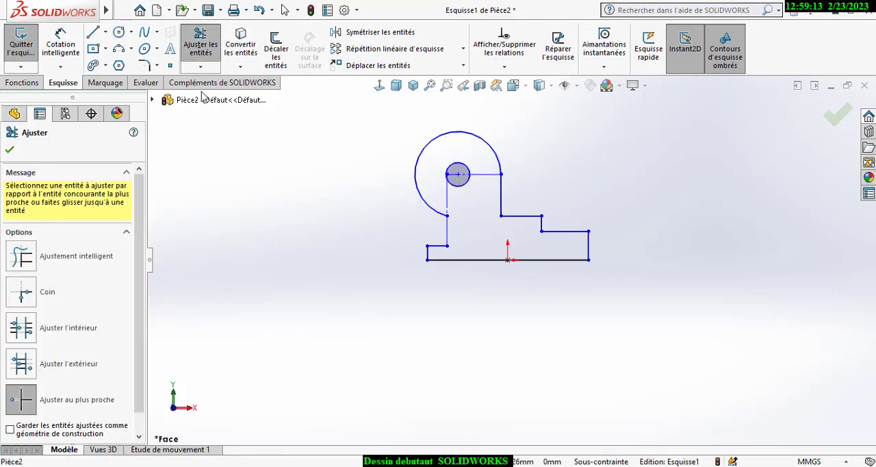
pyautogui.click(93, 32)
pyautogui.click(447, 216)
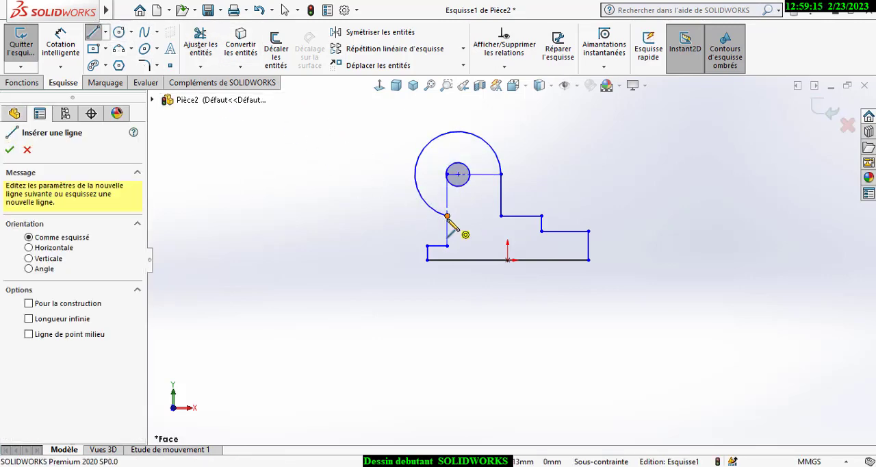
pyautogui.click(447, 246)
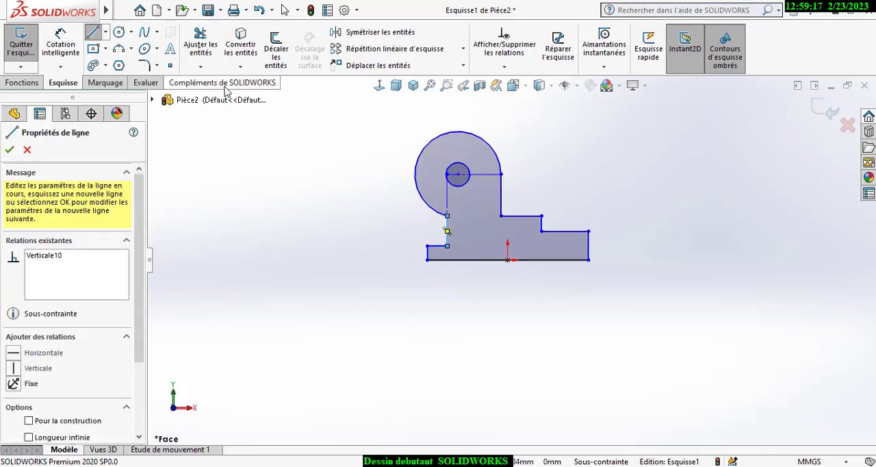
# - Dimension the profile's base line as 100 mm
pyautogui.scroll(2, 500, 233)
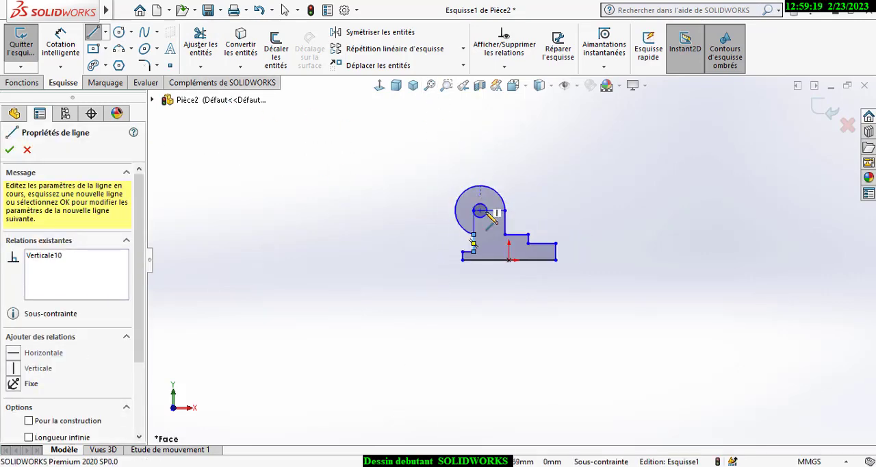
pyautogui.scroll(-4, 488, 214)
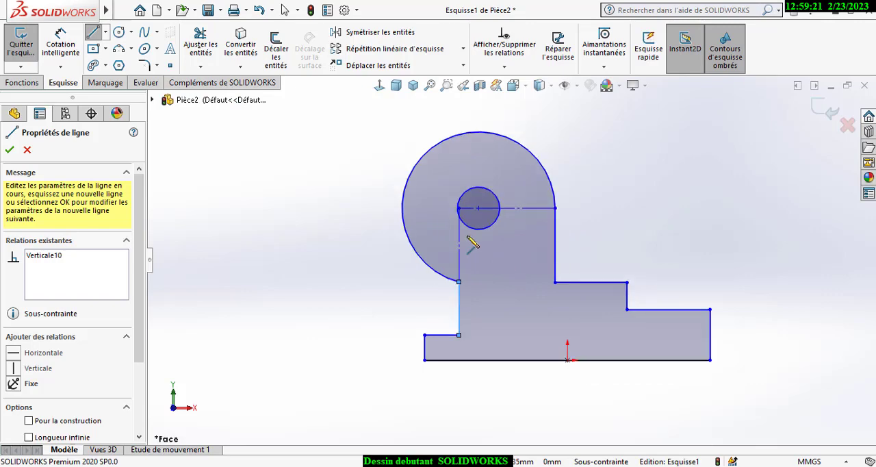
pyautogui.click(60, 45)
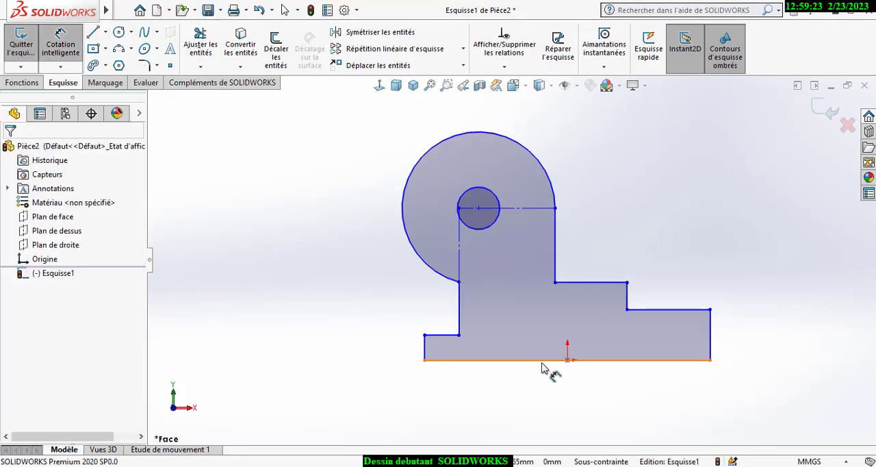
pyautogui.click(541, 363)
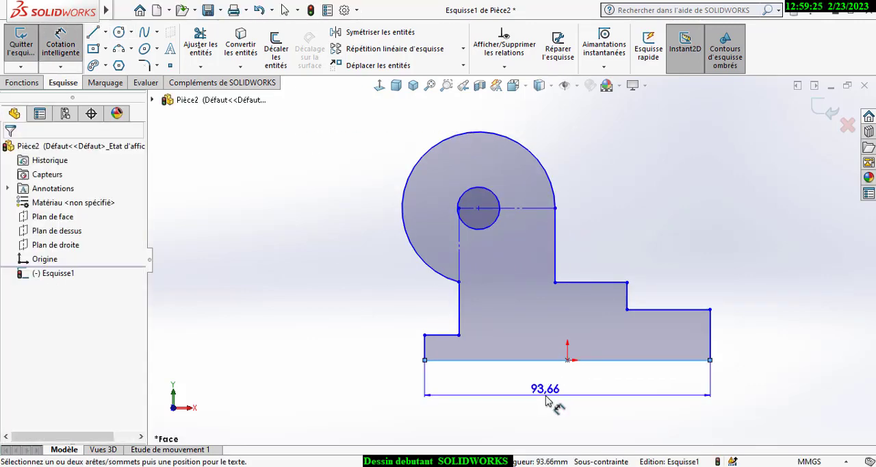
pyautogui.click(546, 400)
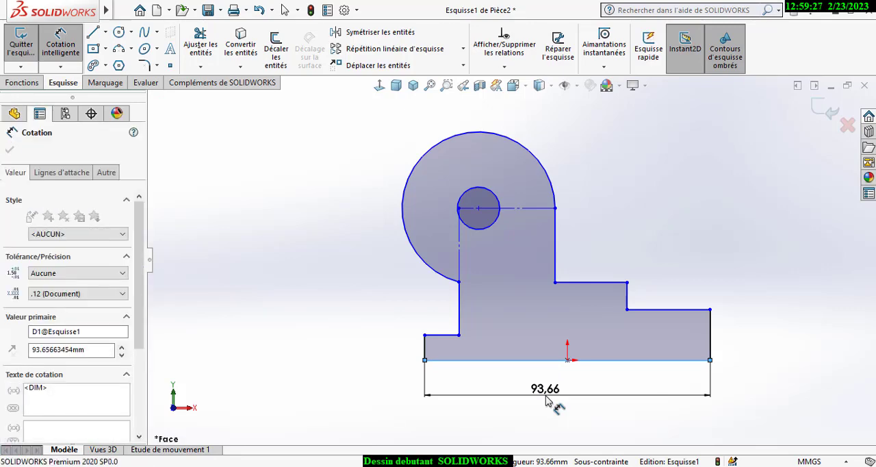
pyautogui.write('100')
pyautogui.press('Return')
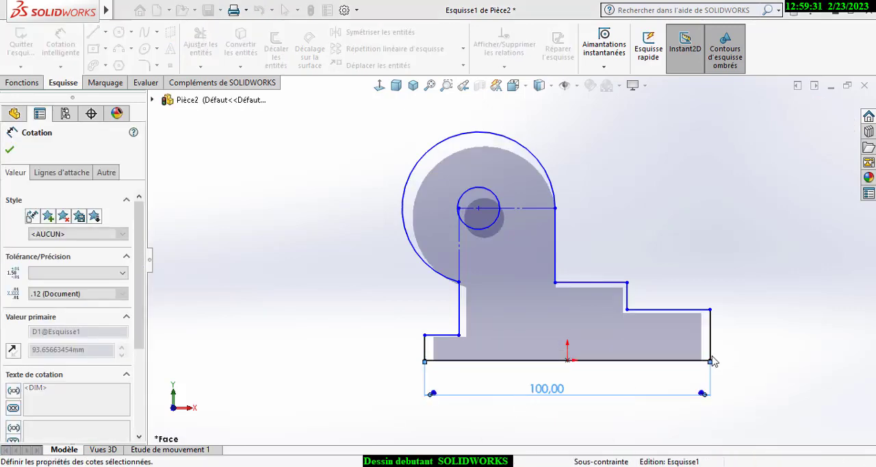
# - Dimension the height of the profile's right end edge as 12 mm
pyautogui.click(756, 344)
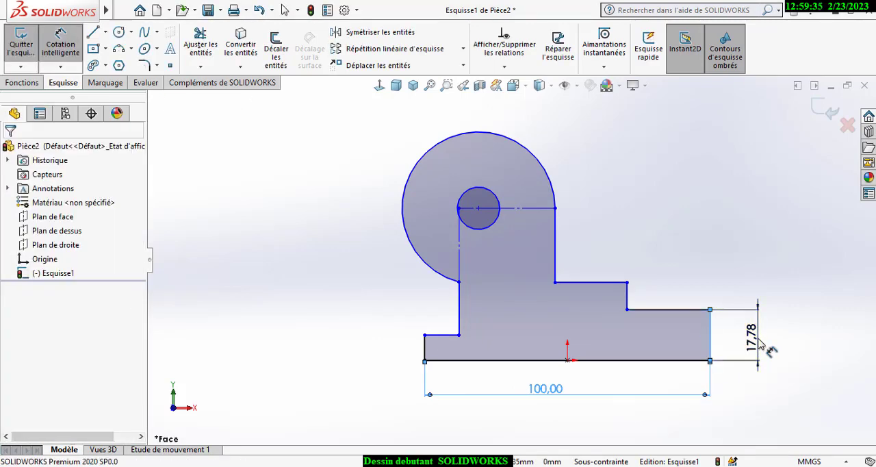
pyautogui.write('10')
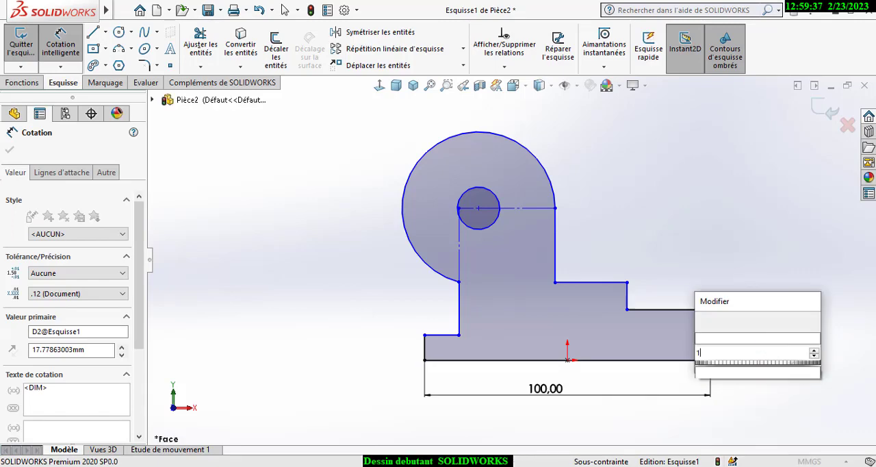
pyautogui.click(713, 327)
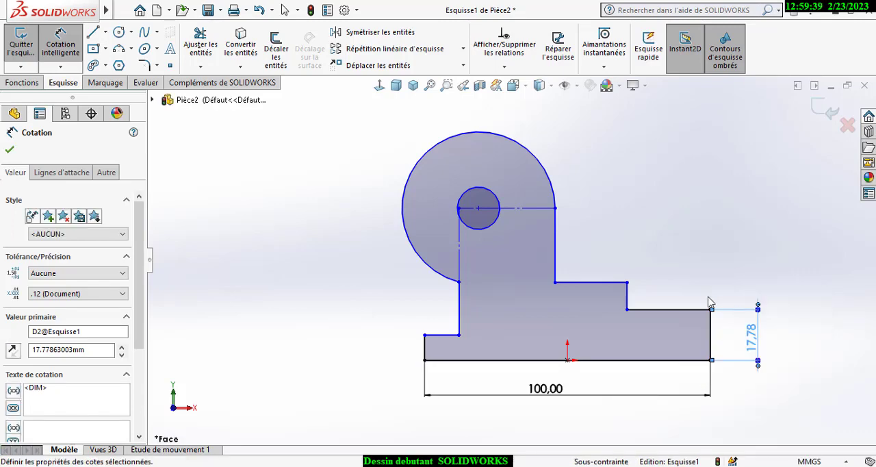
pyautogui.click(705, 293)
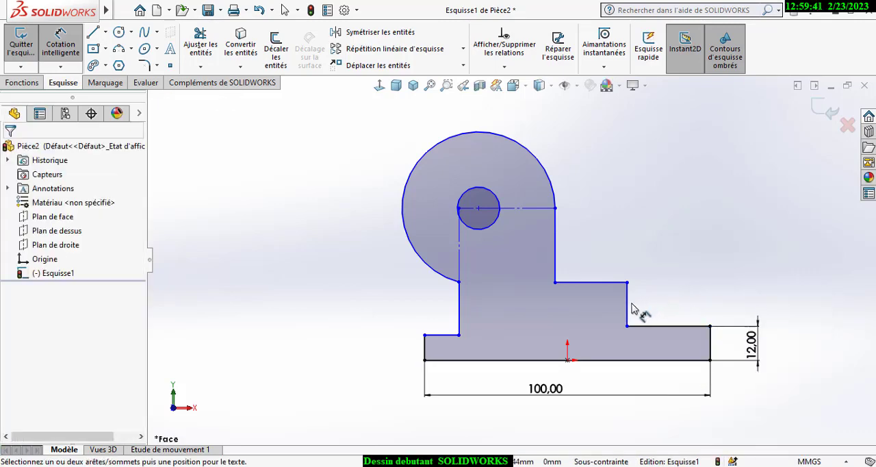
# - Dimension the vertical edge between the two right-hand steps as 13 mm
pyautogui.click(628, 304)
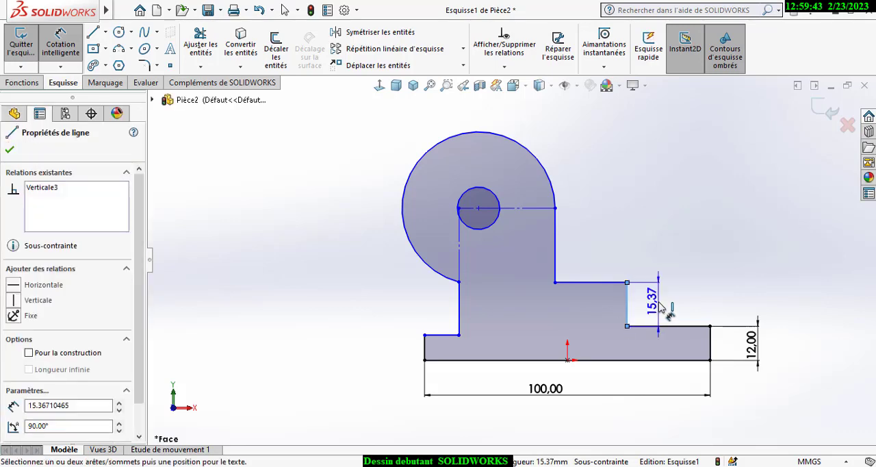
pyautogui.click(658, 303)
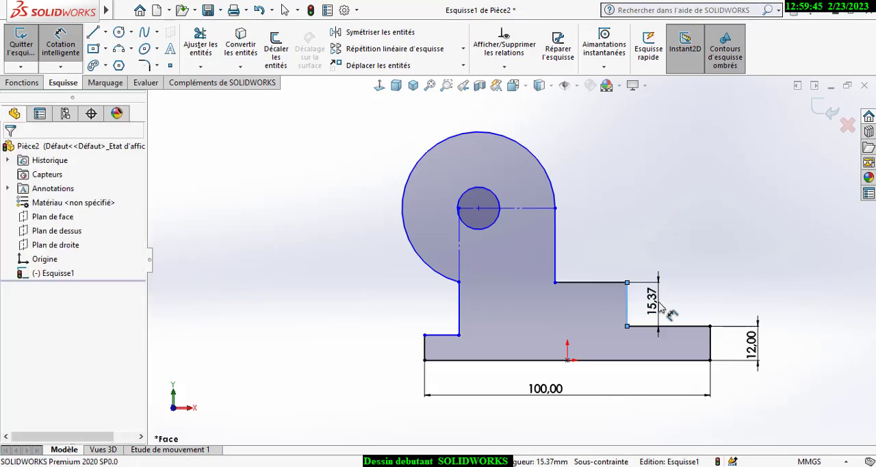
pyautogui.write('15')
pyautogui.press('Return')
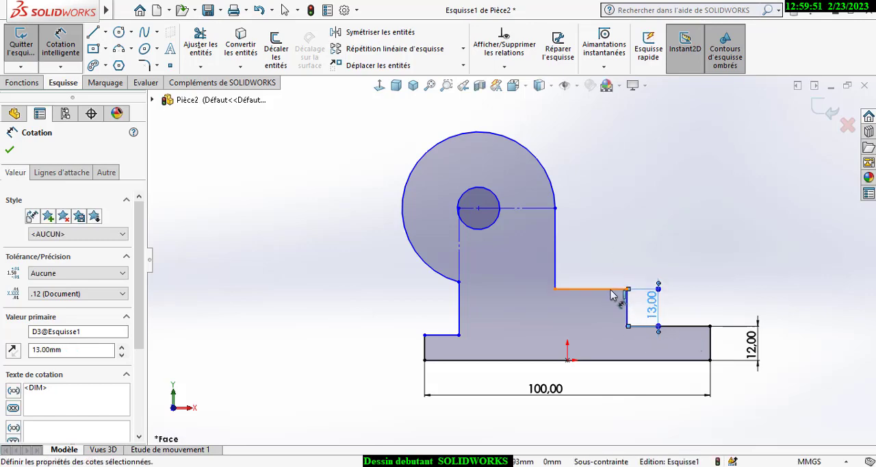
# - Dimension the width of the upper right-hand step as 12 mm
pyautogui.click(598, 270)
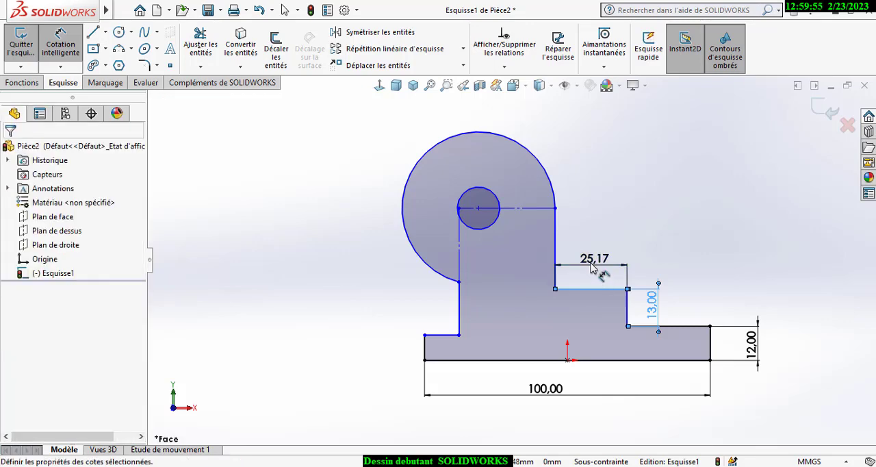
pyautogui.click(595, 270)
pyautogui.write('12')
pyautogui.press('Escape')
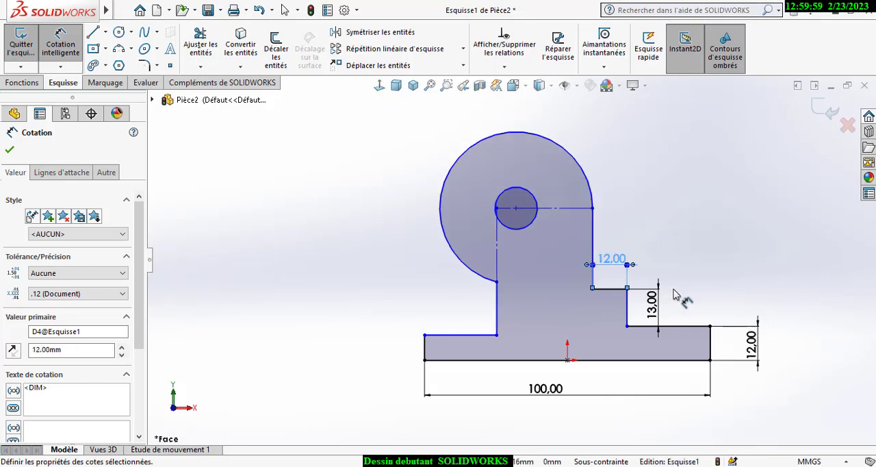
pyautogui.press('Escape')
# - Try dimensioning the width of the lower right-hand step as 50 mm, and remove that dimension
pyautogui.click(675, 328)
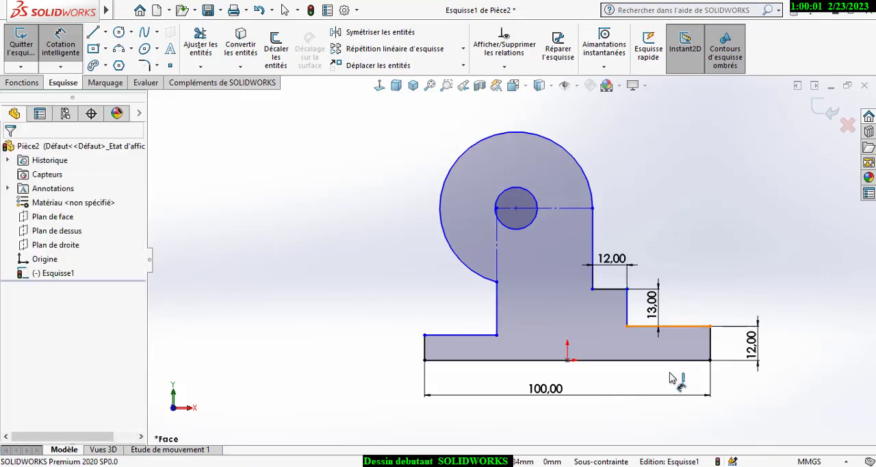
pyautogui.click(667, 386)
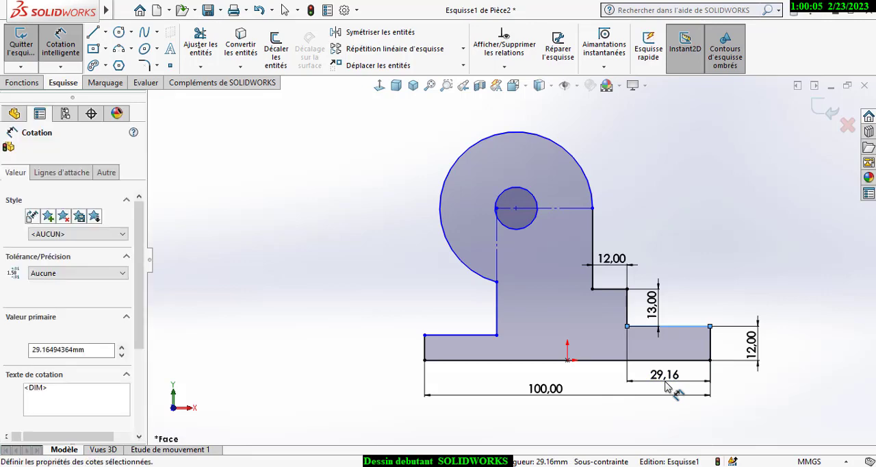
pyautogui.write('50')
pyautogui.press('Return')
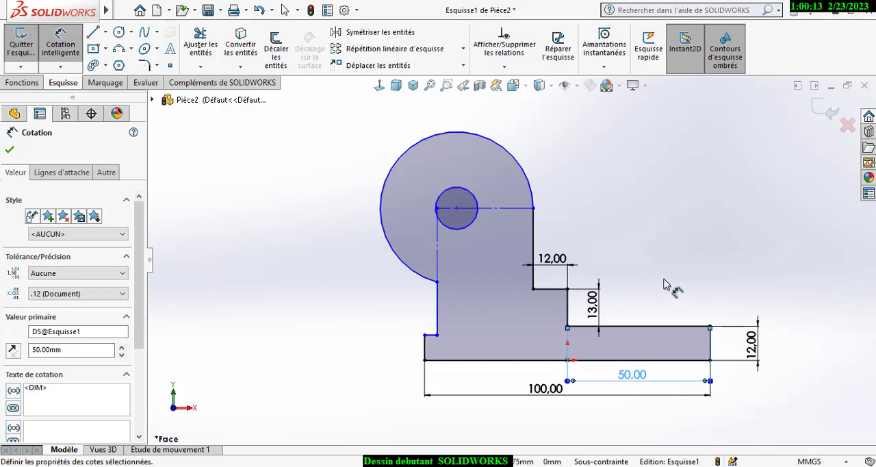
pyautogui.press('Delete')
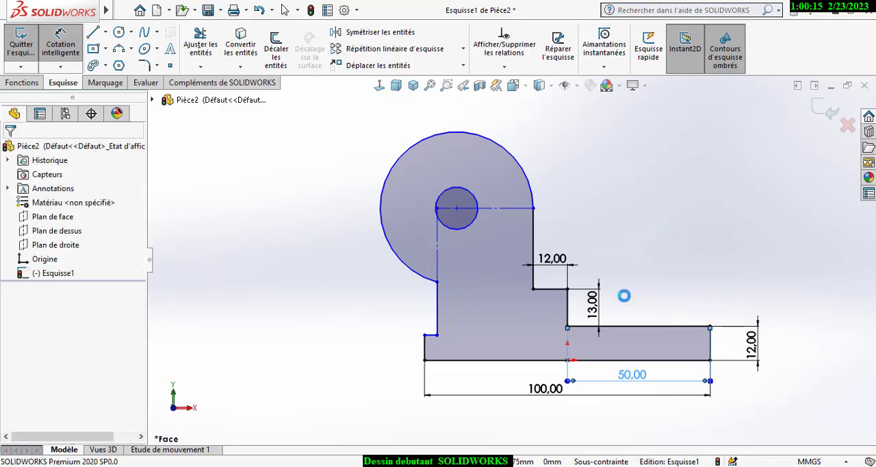
# - Dimension the horizontal distance from the profile's left end edge to the vertical edge between the right-hand steps as 50 mm
pyautogui.click(424, 349)
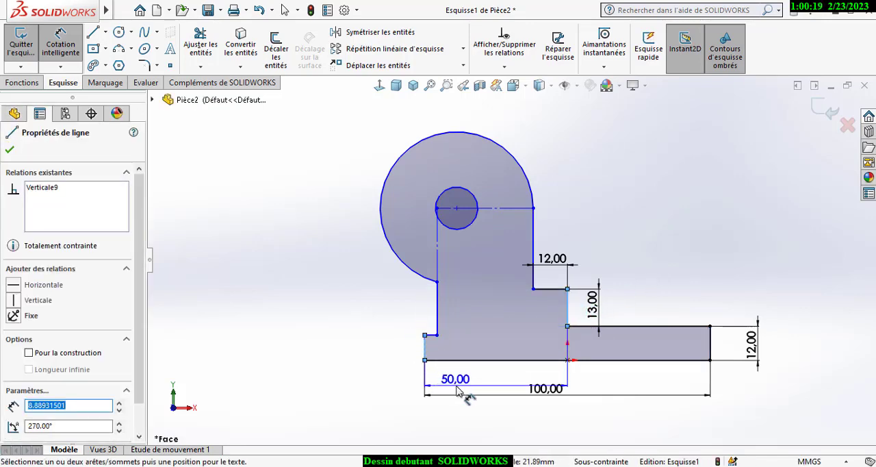
pyautogui.click(472, 389)
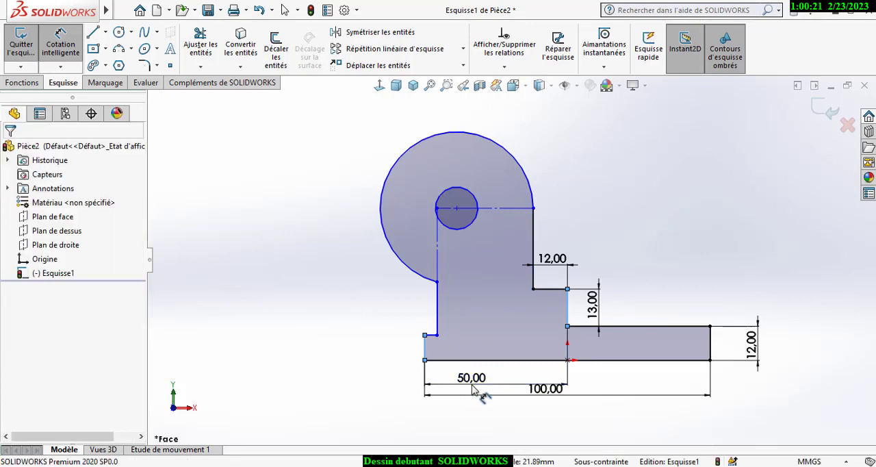
pyautogui.write('50')
pyautogui.press('Return')
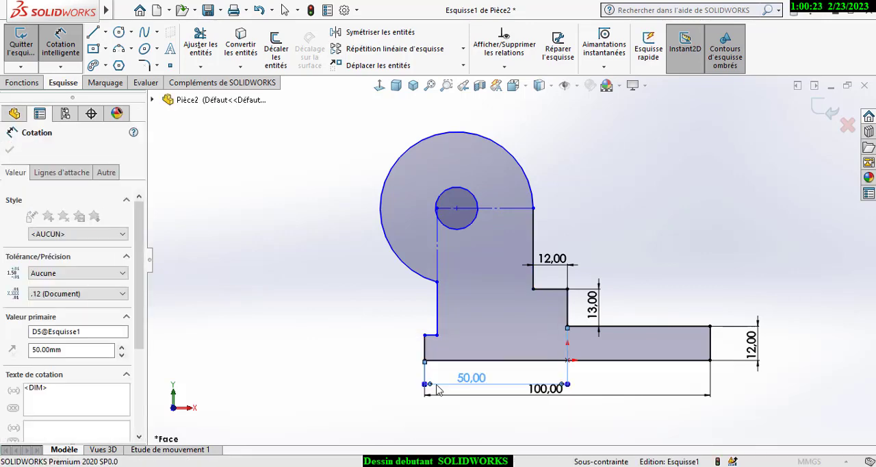
pyautogui.click(650, 264)
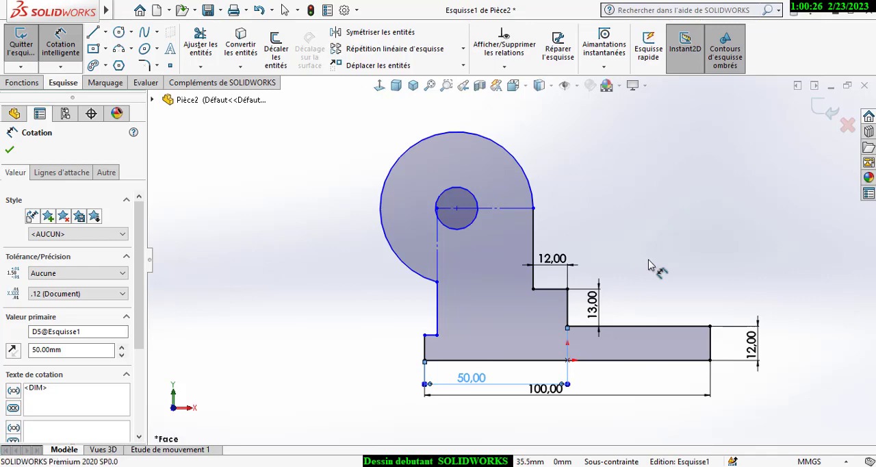
# - Dimension the radius of the rounded head's outer arc as 20 mm
pyautogui.click(541, 163)
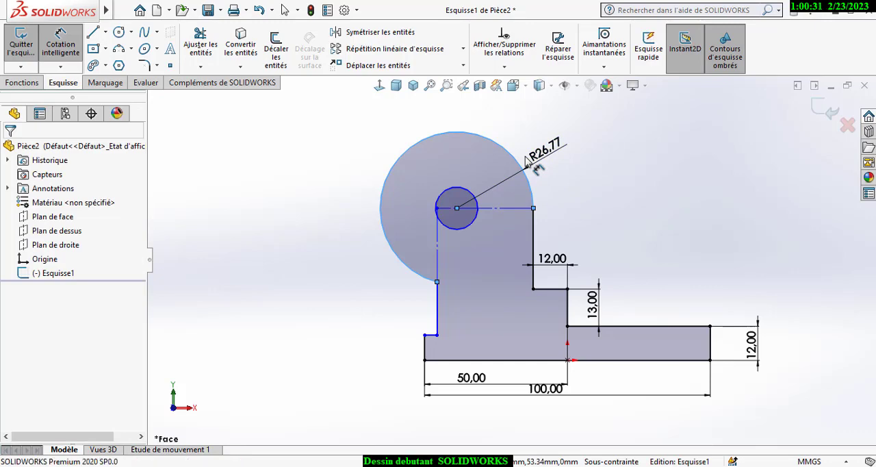
pyautogui.click(535, 166)
pyautogui.write('20')
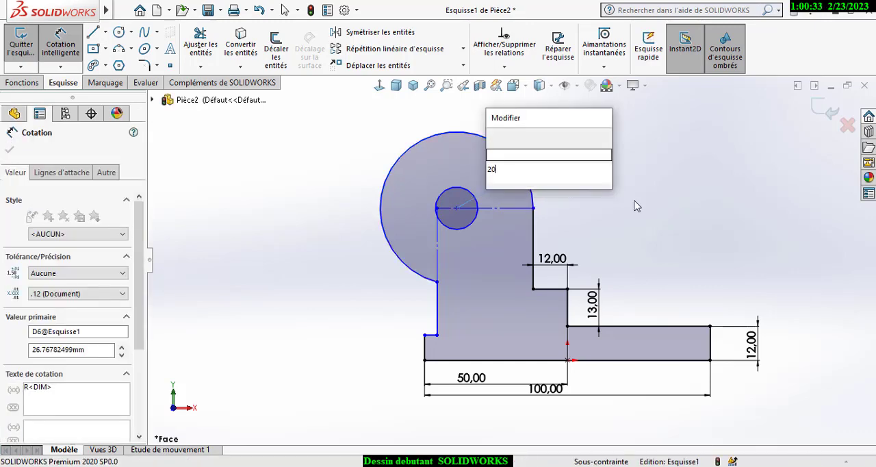
pyautogui.press('Return')
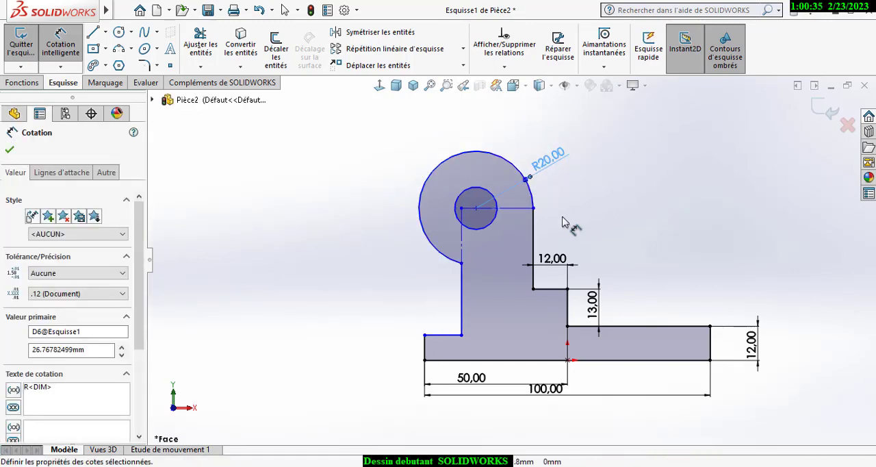
# - Dimension the width between the upright's two vertical edges below the rounded head as 30 mm
pyautogui.click(462, 252)
pyautogui.click(491, 253)
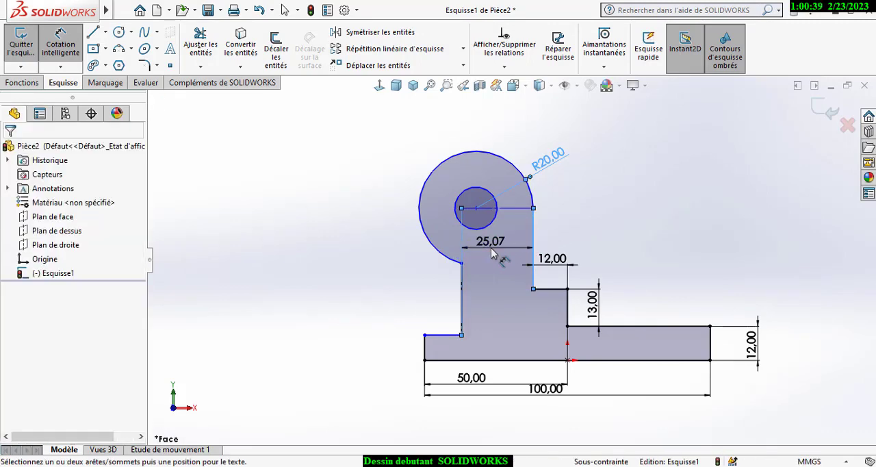
pyautogui.click(521, 245)
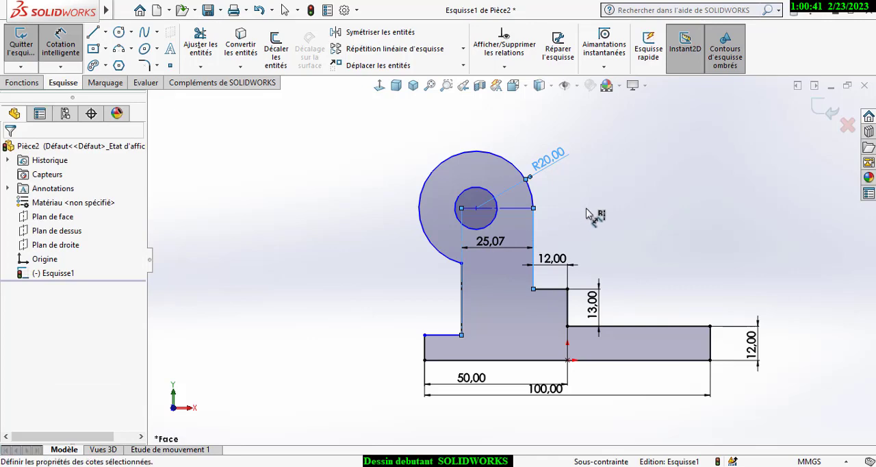
pyautogui.write('30')
pyautogui.press('Return')
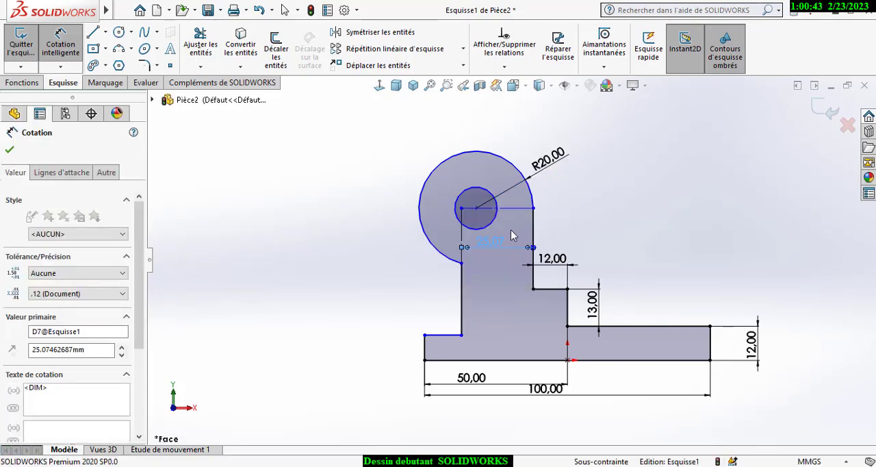
pyautogui.click(587, 218)
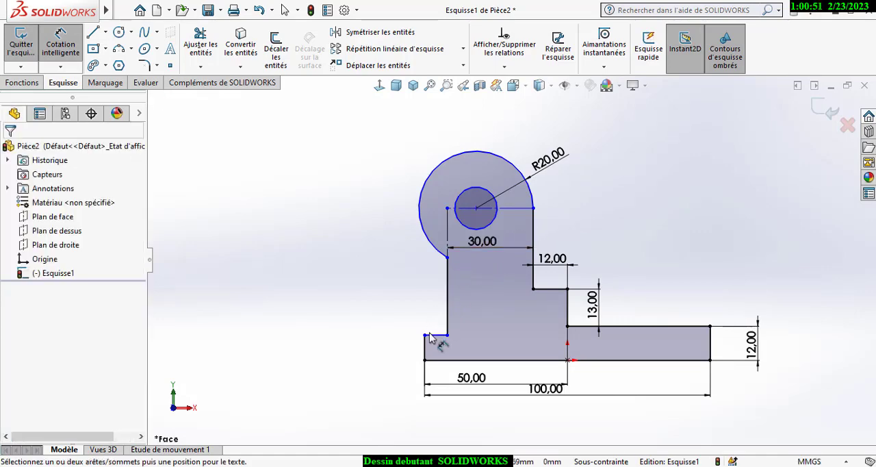
# - Dimension the height from the base line to the horizontal construction line through the head as 55 mm
pyautogui.click(506, 207)
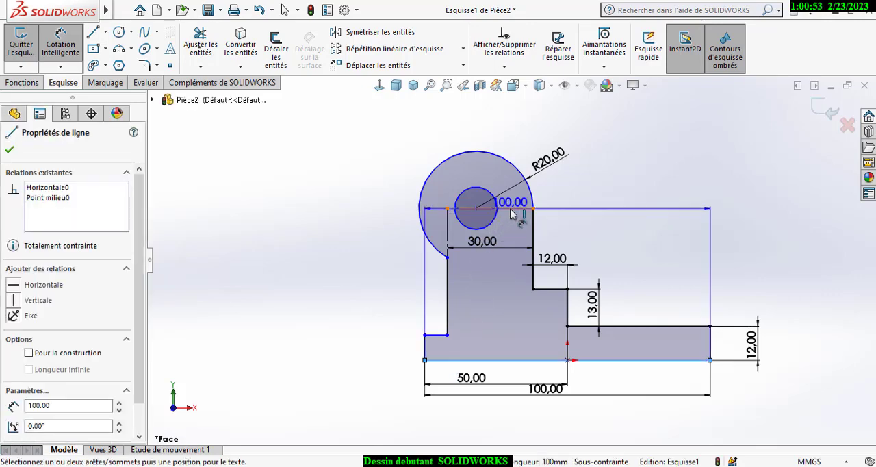
pyautogui.click(385, 267)
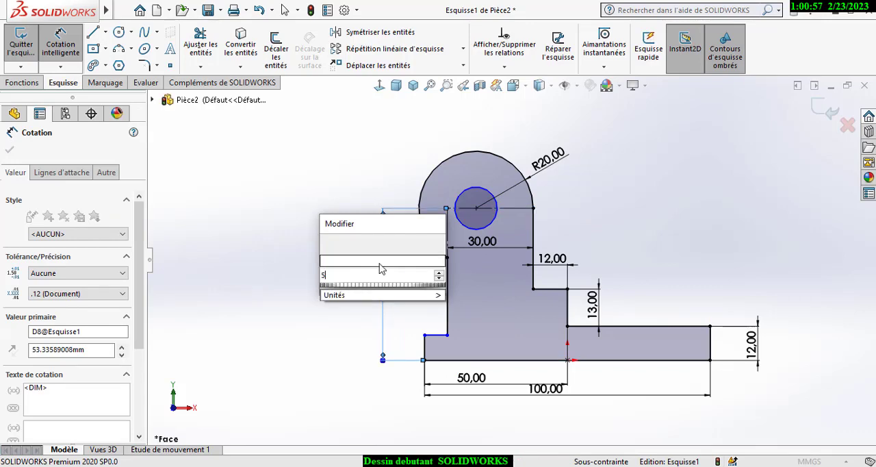
pyautogui.press('Return')
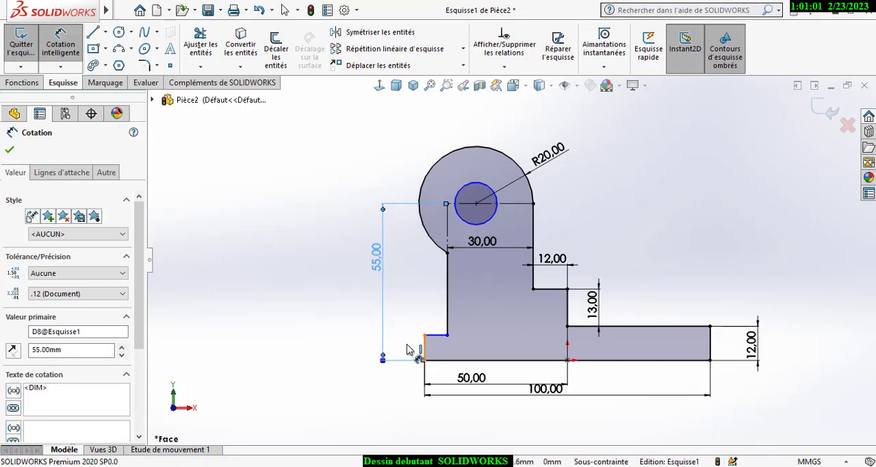
# - Dimension the height of the profile's left end edge as 6 mm
pyautogui.click(410, 348)
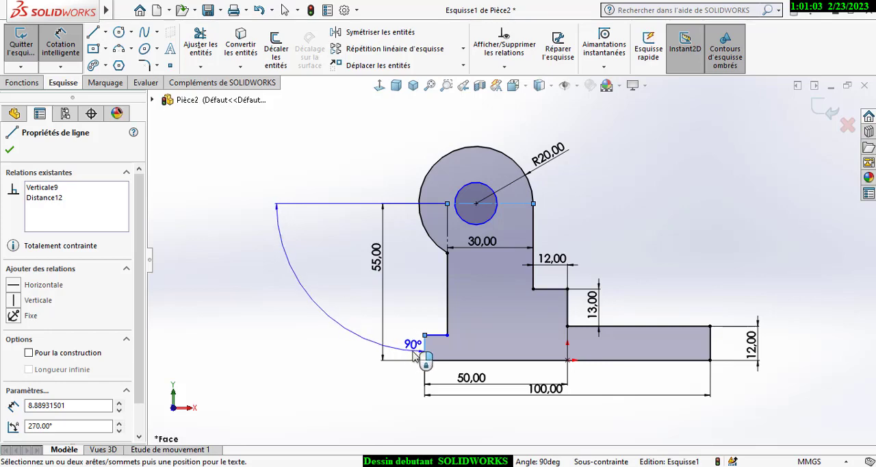
pyautogui.click(415, 356)
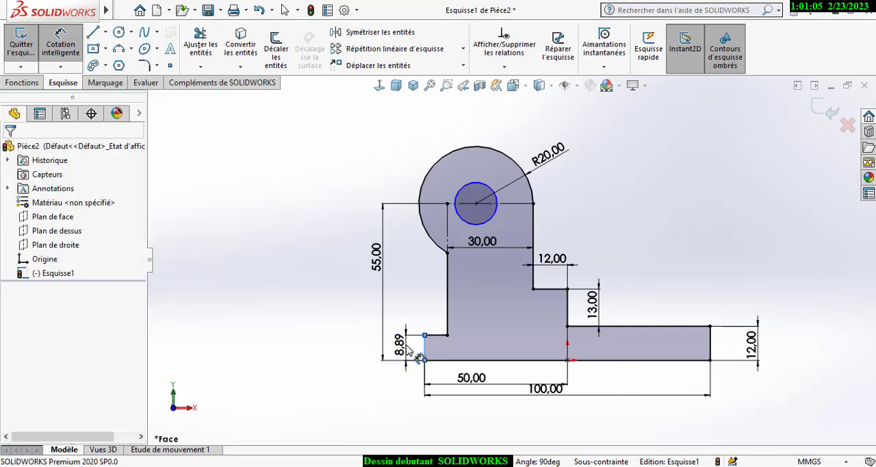
pyautogui.doubleClick(409, 351)
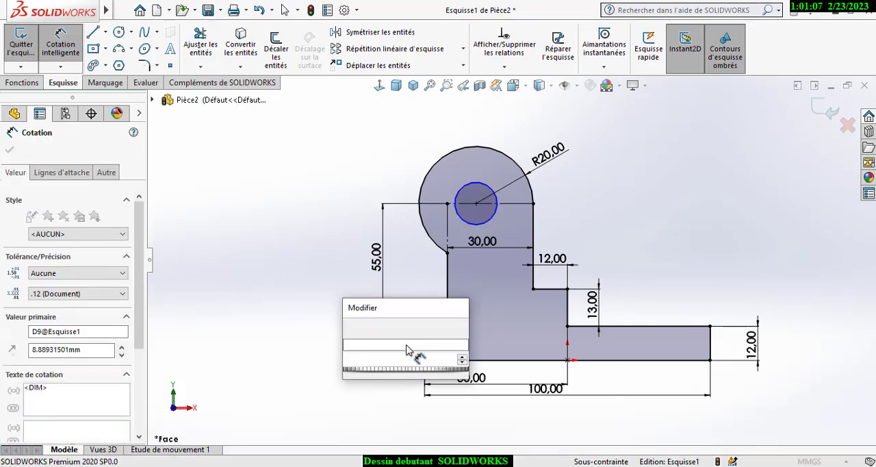
pyautogui.write('6')
pyautogui.press('Return')
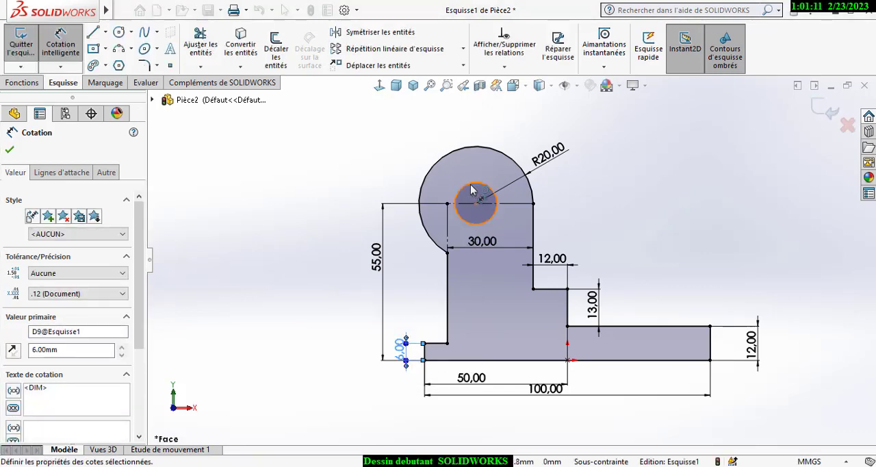
# - Dimension the diameter of the hole in the rounded head as 18 mm
pyautogui.click(414, 160)
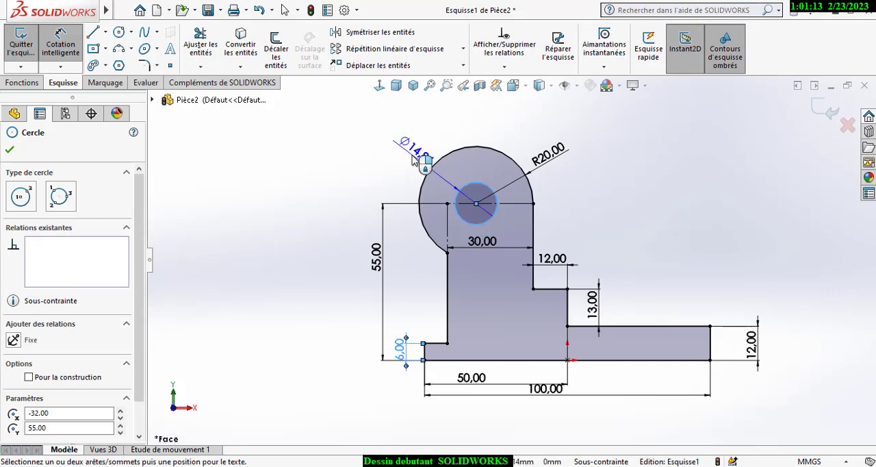
pyautogui.click(415, 157)
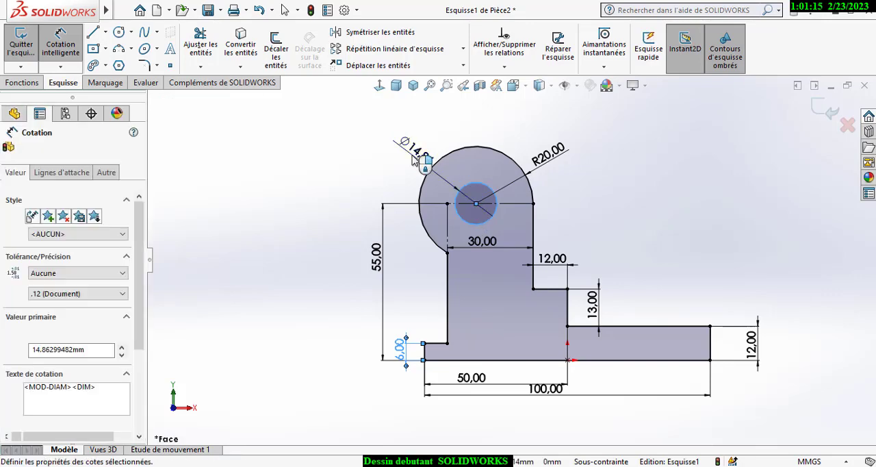
pyautogui.write('18')
pyautogui.press('Escape')
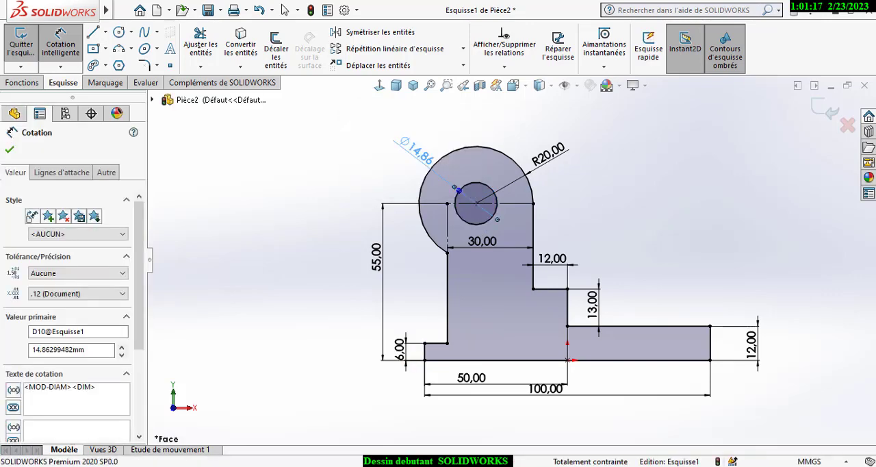
pyautogui.click(619, 214)
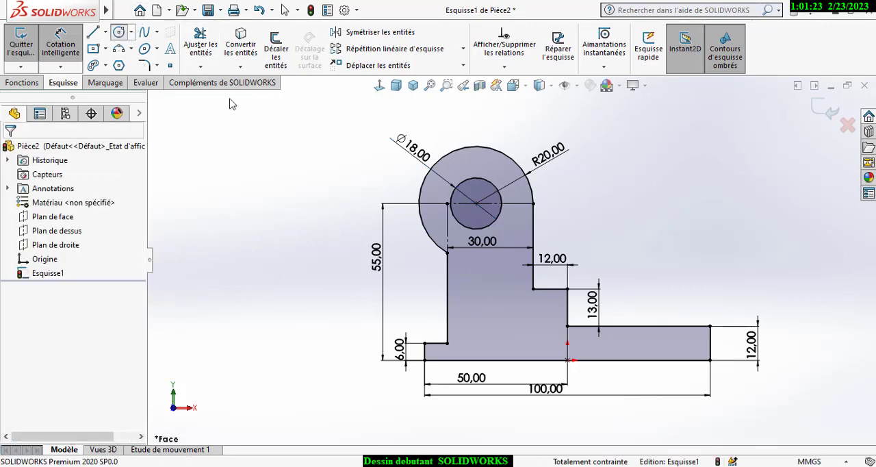
# - Sketch a circle about 8.5 mm in diameter in the upright's lower part and dimension its centre 15 mm from the upright's right edge
pyautogui.click(492, 316)
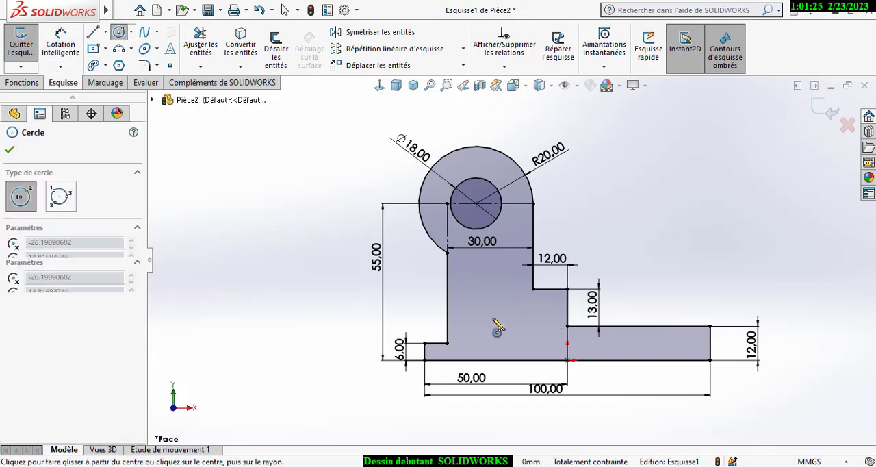
pyautogui.click(506, 315)
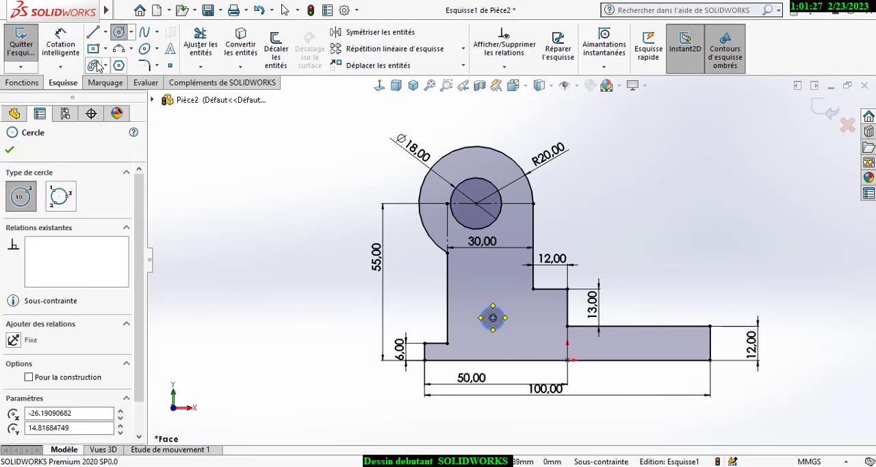
pyautogui.click(72, 51)
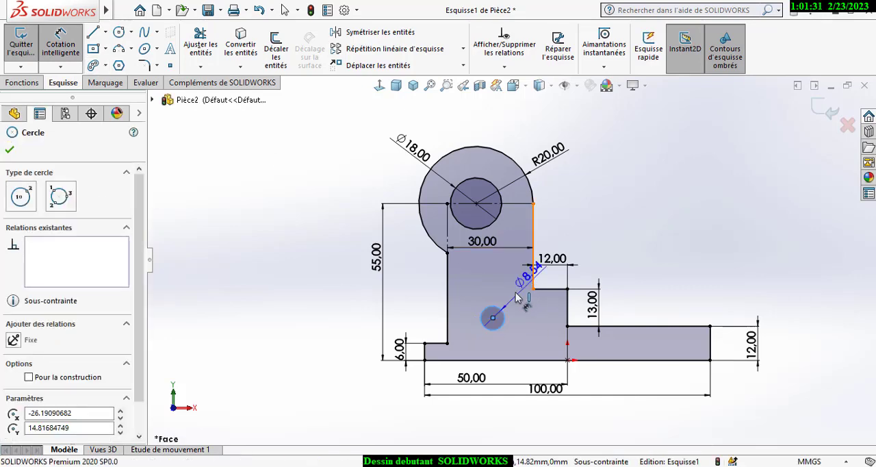
pyautogui.click(519, 296)
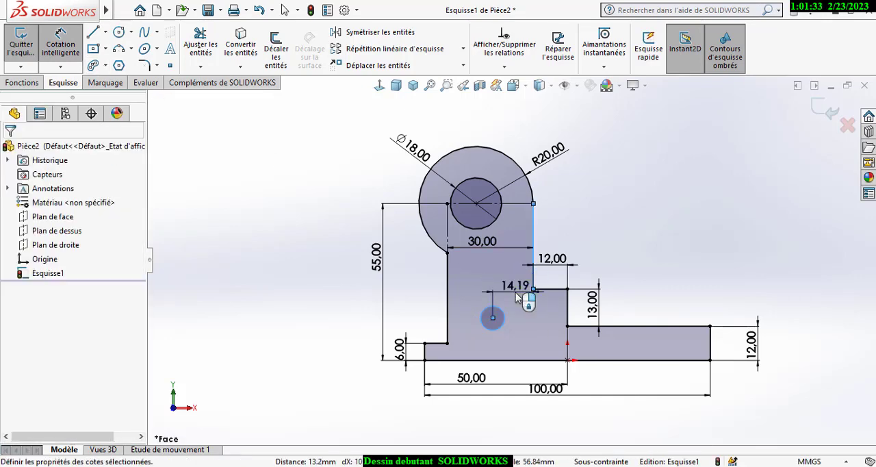
pyautogui.click(518, 297)
pyautogui.press('Return')
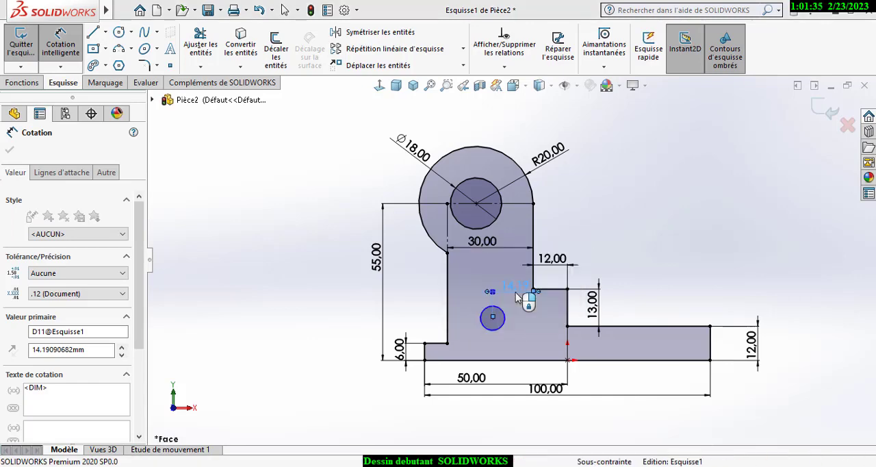
# - Dimension the height of the small circle's centre above the base line as 12 mm
pyautogui.click(499, 335)
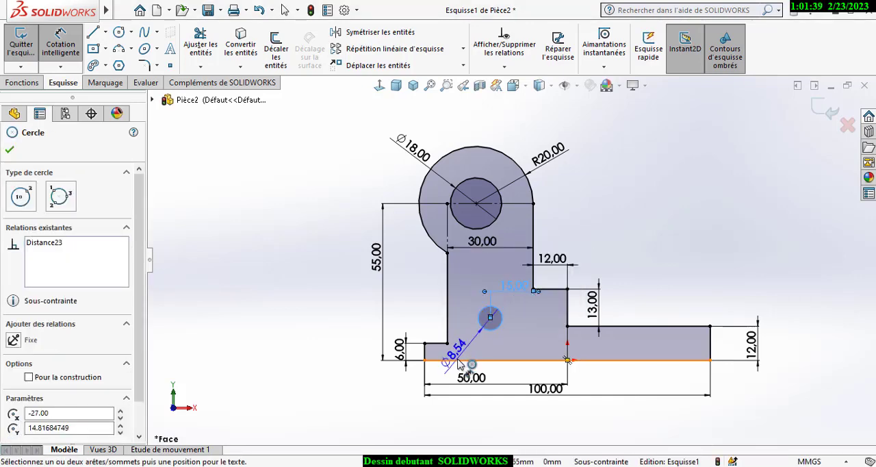
pyautogui.click(466, 343)
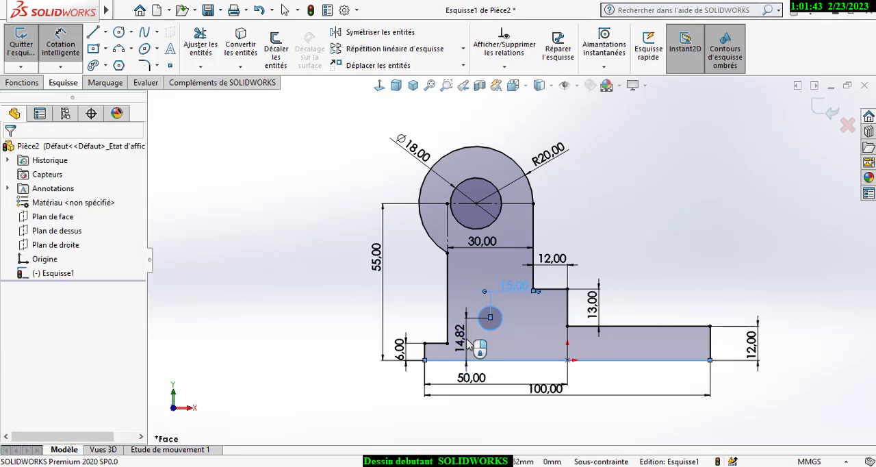
pyautogui.click(470, 346)
pyautogui.write('12')
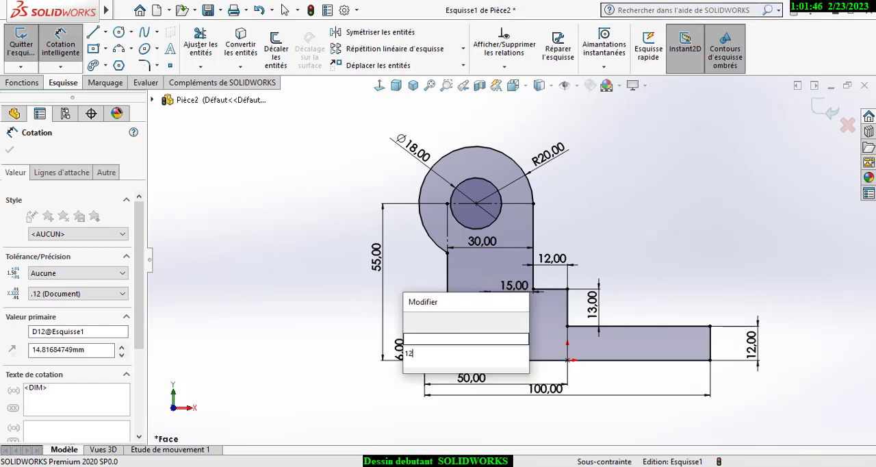
pyautogui.press('Return')
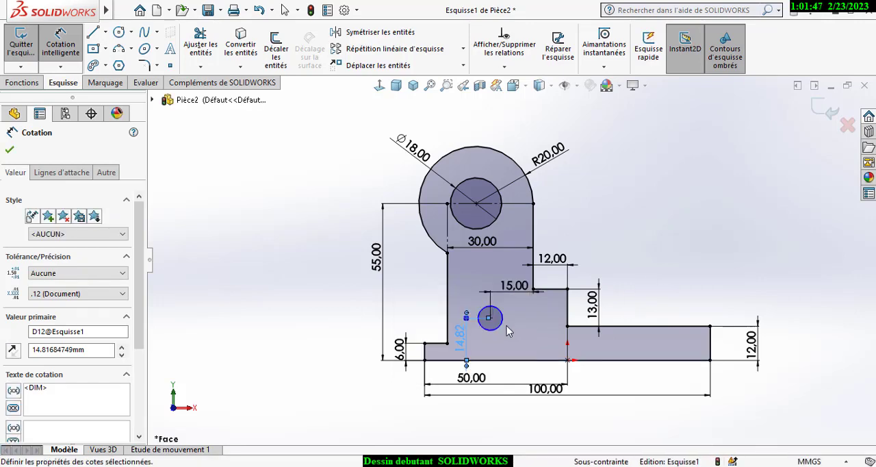
# - Dimension the diameter of the small circle in the upright's lower part as 10 mm
pyautogui.click(499, 329)
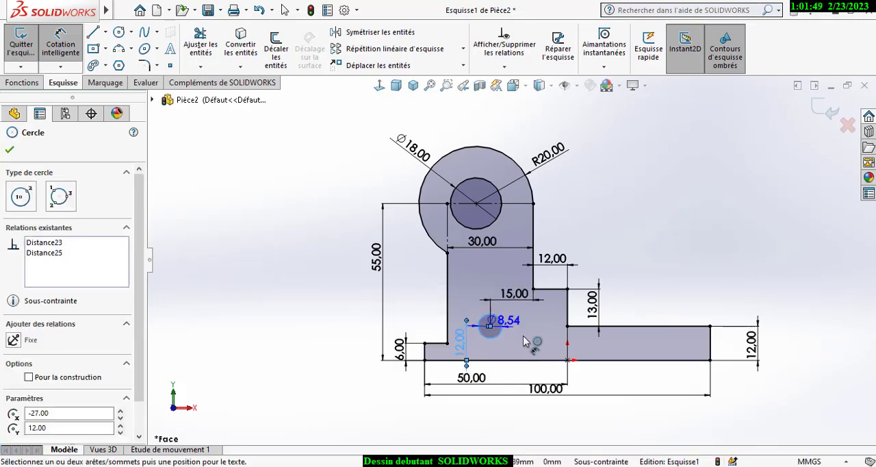
pyautogui.click(420, 294)
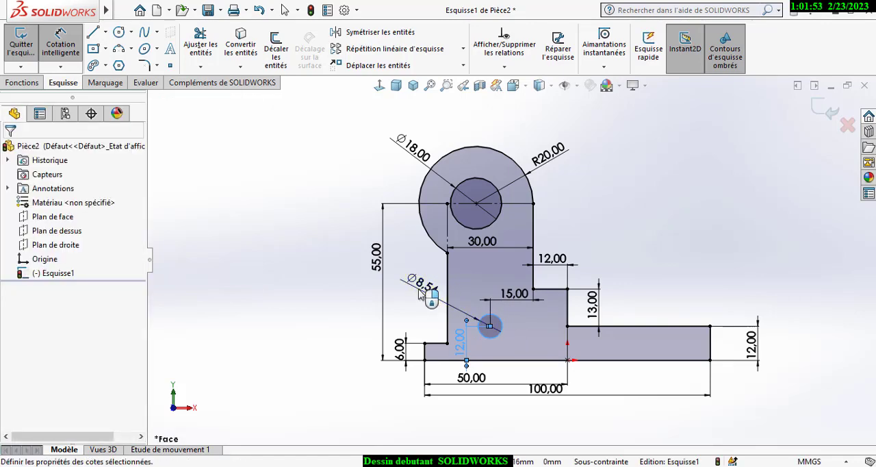
pyautogui.doubleClick(421, 293)
pyautogui.write('10')
pyautogui.press('Return')
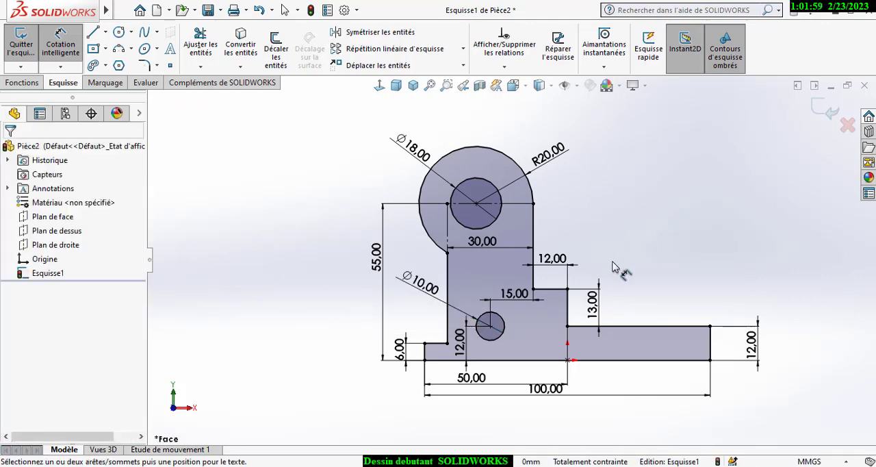
# - Extrude the profile 60 mm symmetrically about the sketch plane using the mid-plane end condition
pyautogui.click(413, 86)
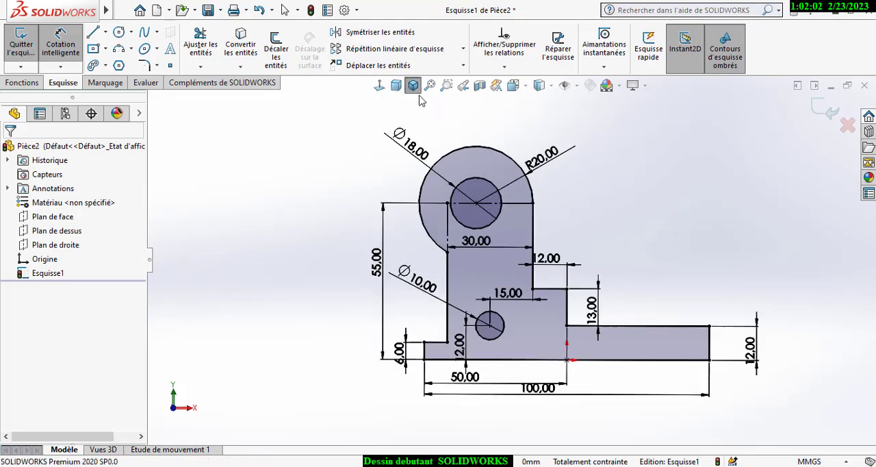
pyautogui.click(23, 83)
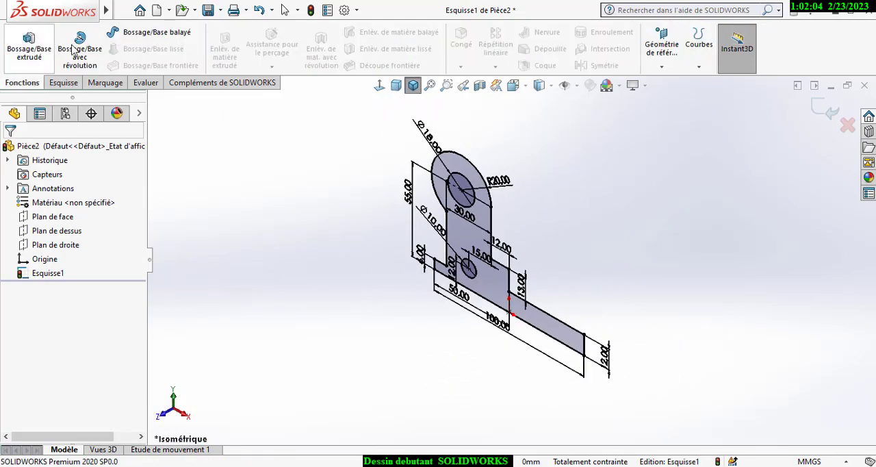
pyautogui.click(37, 58)
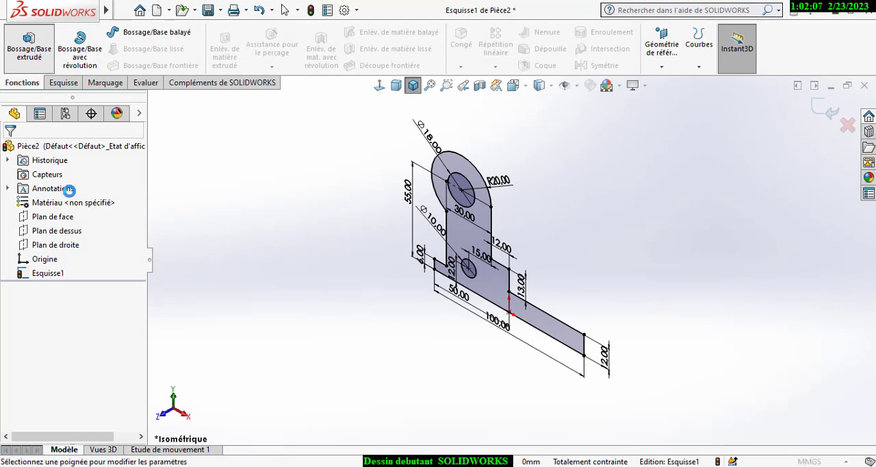
pyautogui.click(90, 227)
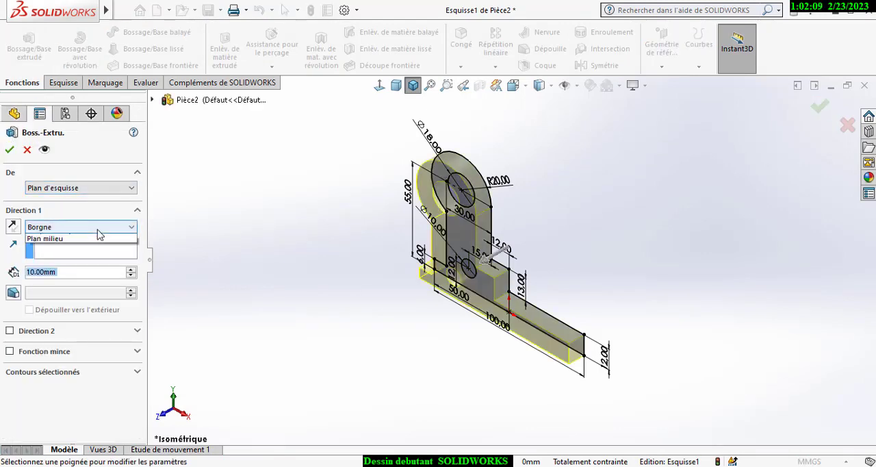
pyautogui.click(68, 278)
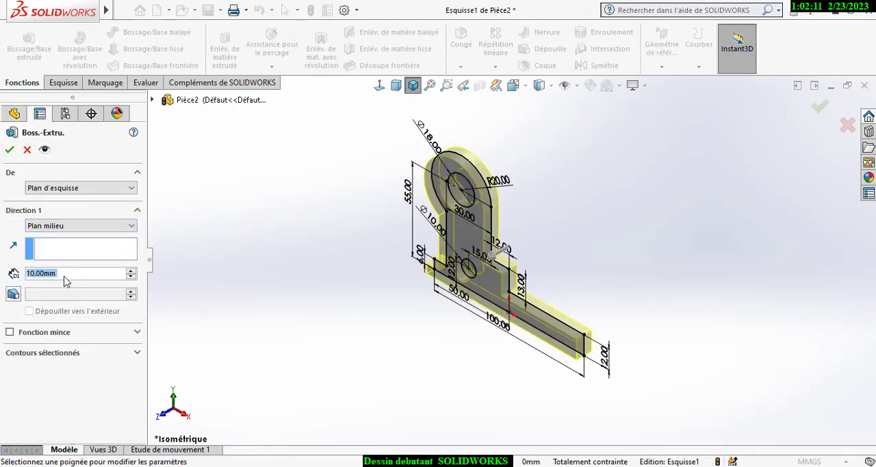
pyautogui.write('60')
pyautogui.press('Return')
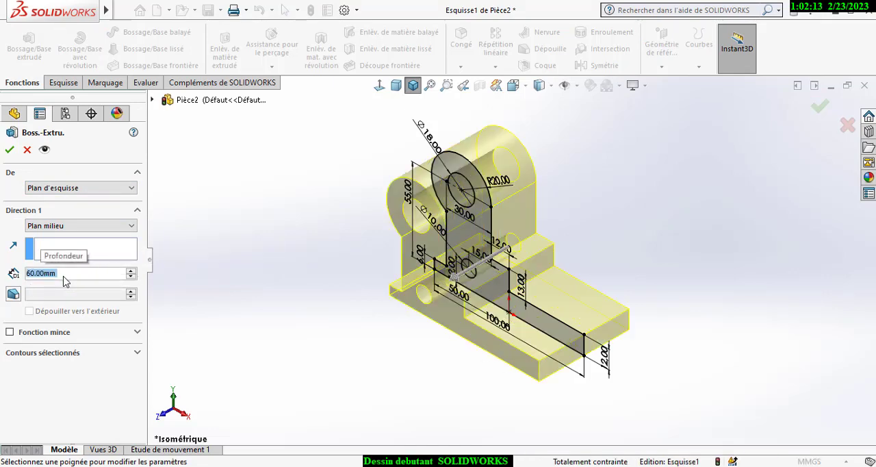
pyautogui.click(9, 150)
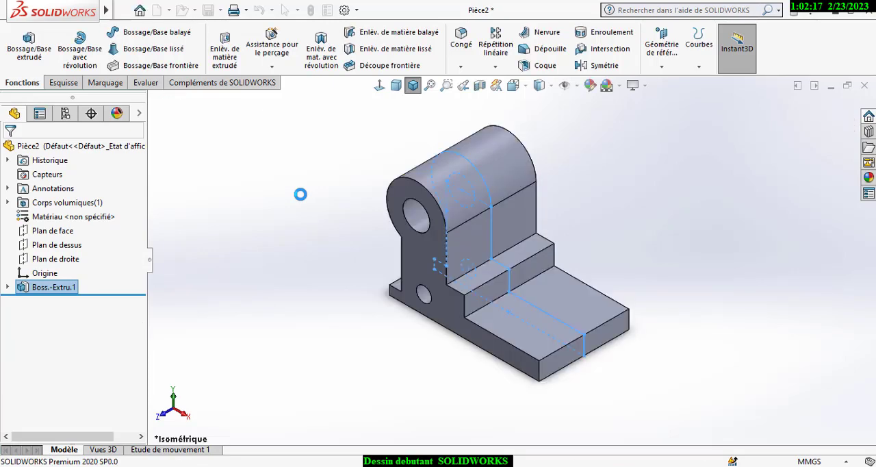
# - On the upright's flat face above the step, sketch a circle centred on the face's lower edge midpoint and reaching the step's lower edge
pyautogui.click(494, 228)
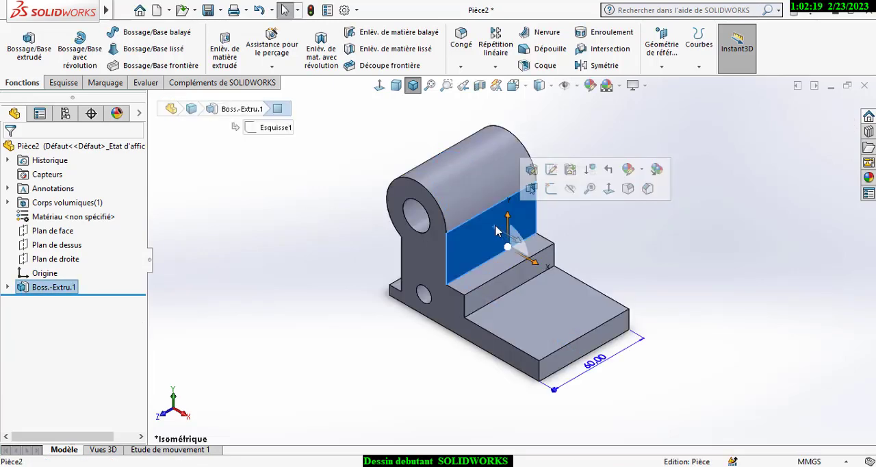
pyautogui.click(551, 193)
pyautogui.click(381, 88)
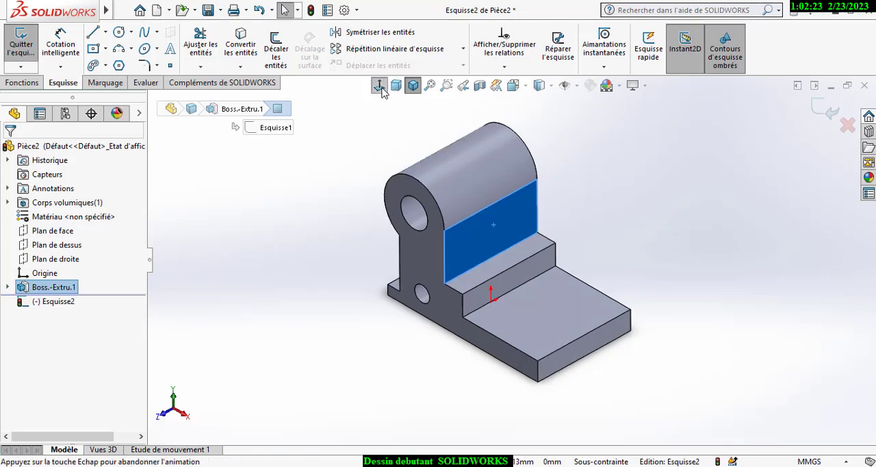
pyautogui.click(119, 35)
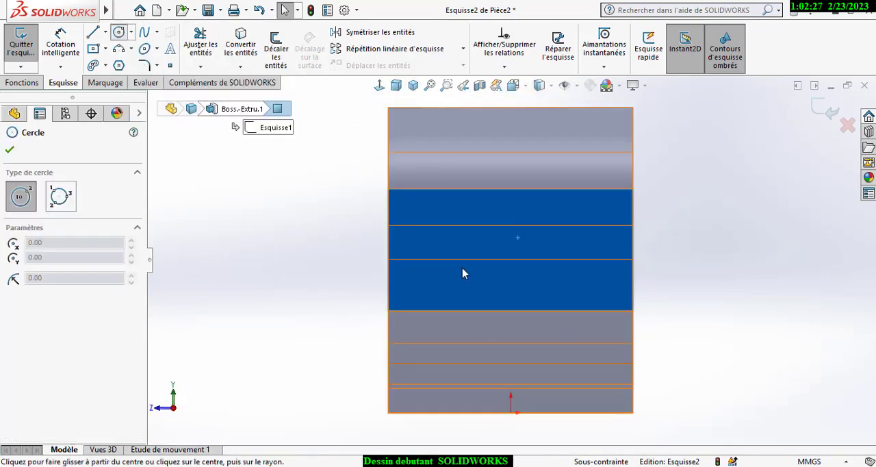
pyautogui.click(510, 311)
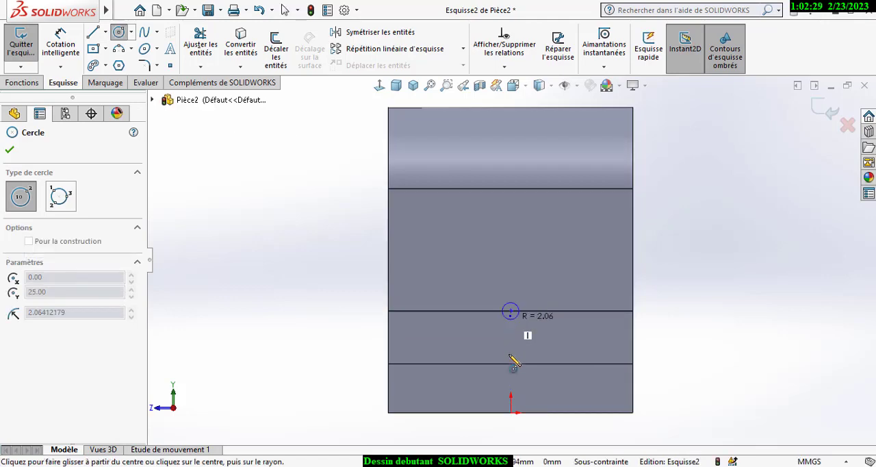
pyautogui.click(511, 364)
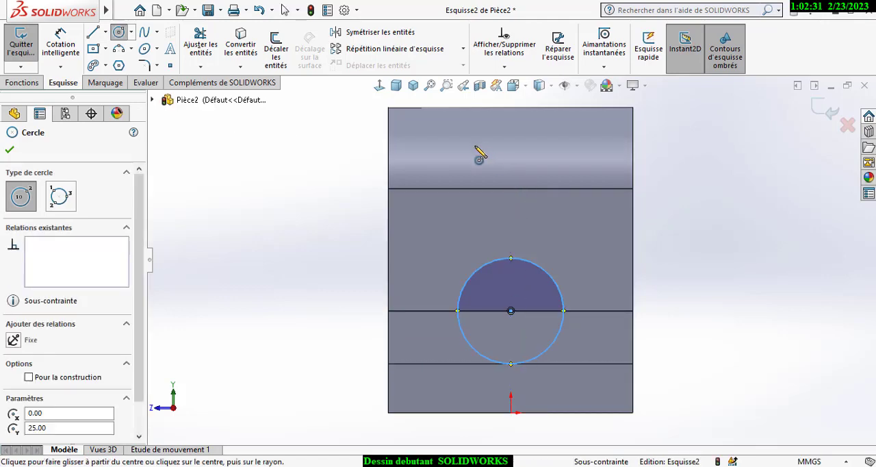
# - Sketch a centre rectangle about 45 mm wide and 85 mm high, centred on the midpoint of the part's top edge
pyautogui.click(132, 35)
pyautogui.click(105, 32)
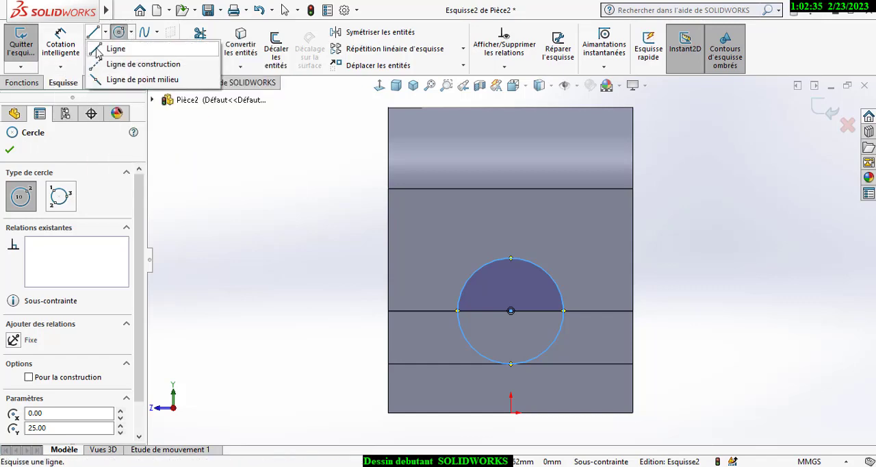
pyautogui.moveTo(105, 47)
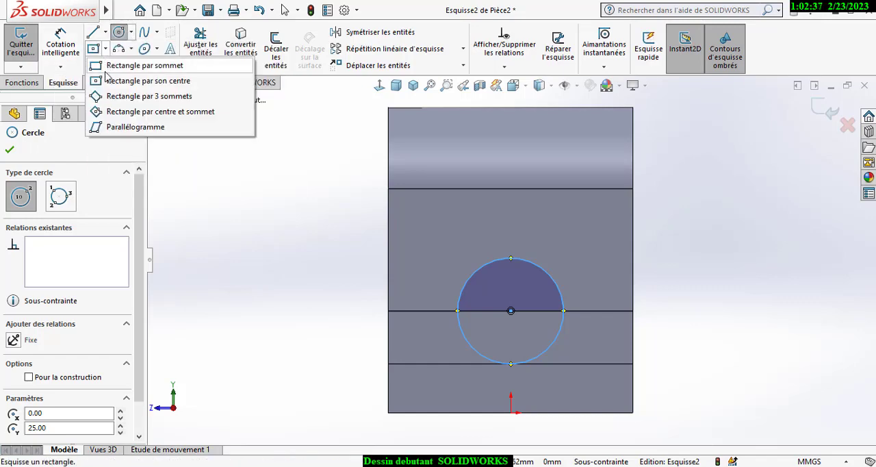
pyautogui.click(102, 81)
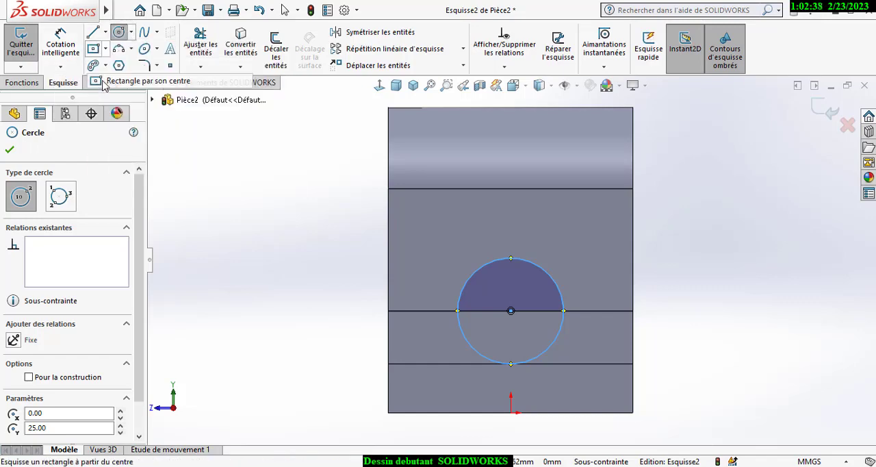
pyautogui.click(510, 107)
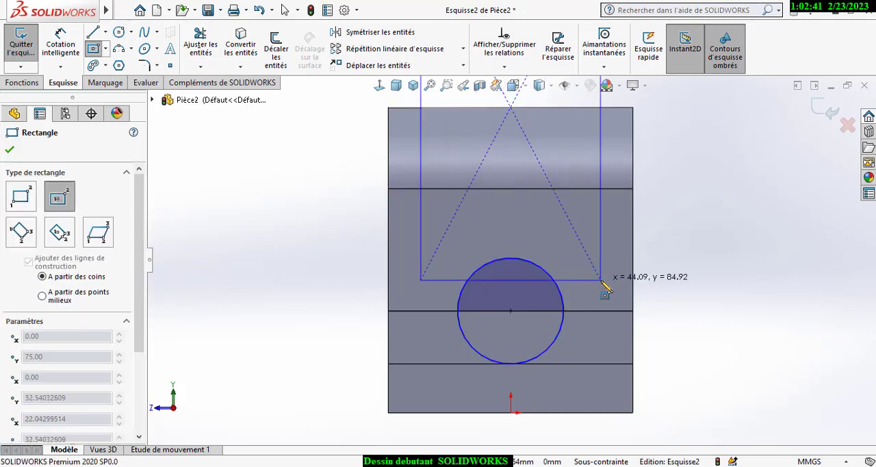
pyautogui.click(602, 282)
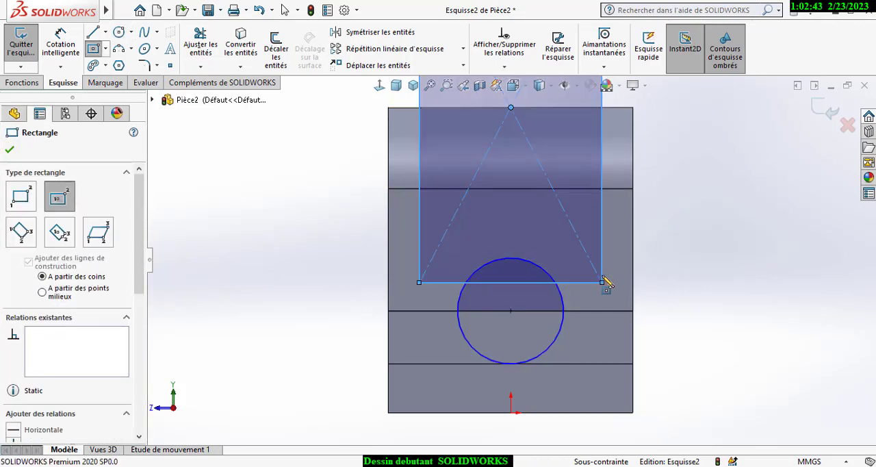
# - Add a tangent relation between the circle and the lower edge of the step, clearing the rectangle's lines from the relation selection
pyautogui.click(504, 67)
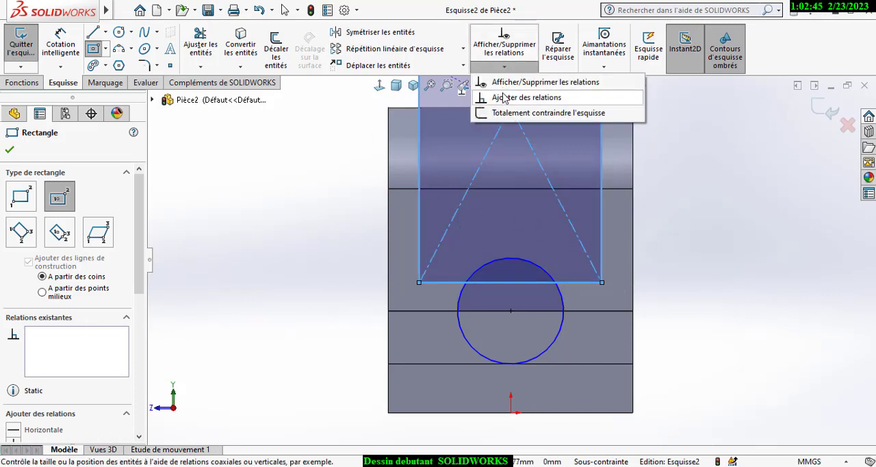
pyautogui.click(526, 98)
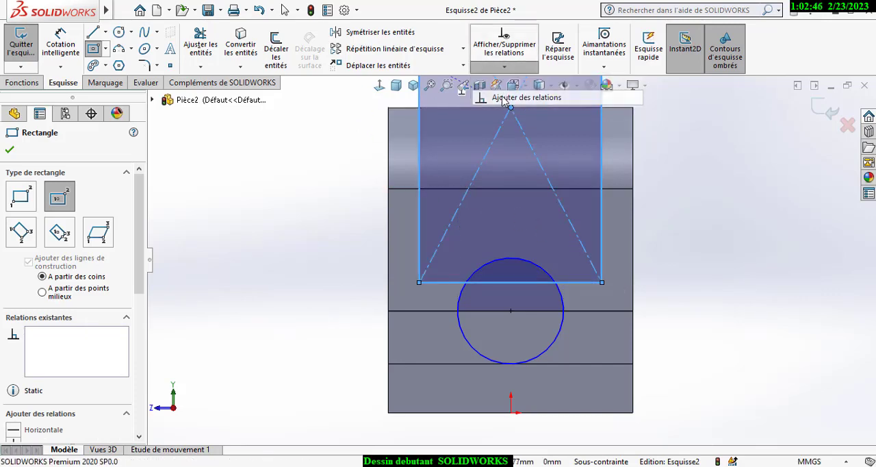
pyautogui.click(557, 339)
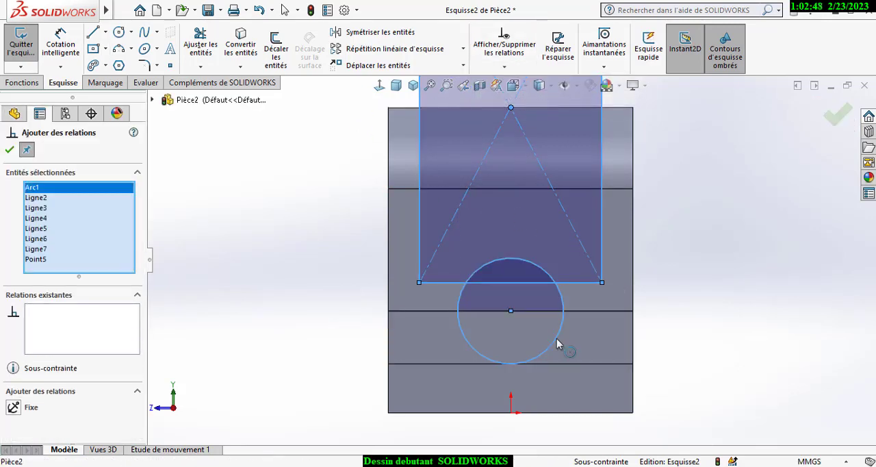
pyautogui.rightClick(60, 218)
pyautogui.click(86, 241)
pyautogui.rightClick(89, 228)
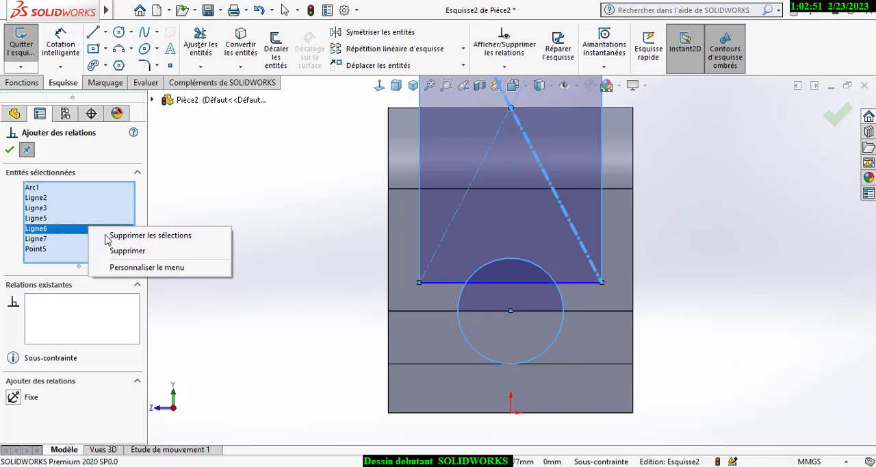
pyautogui.click(109, 235)
pyautogui.click(457, 322)
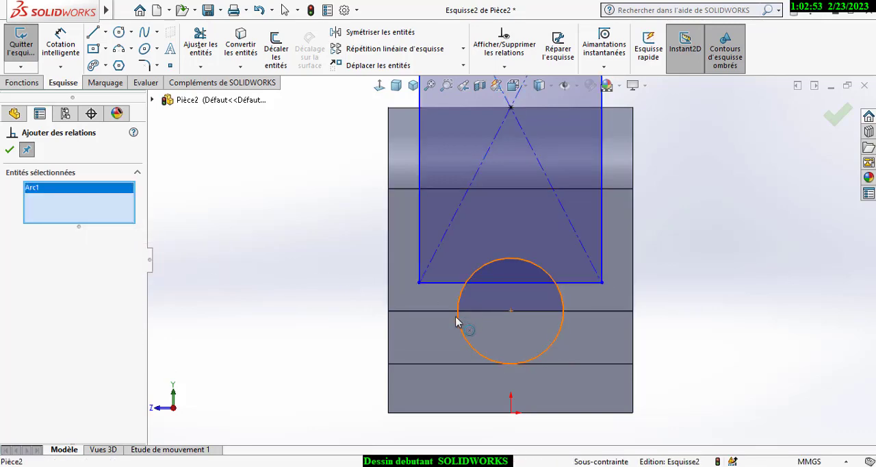
pyautogui.click(441, 365)
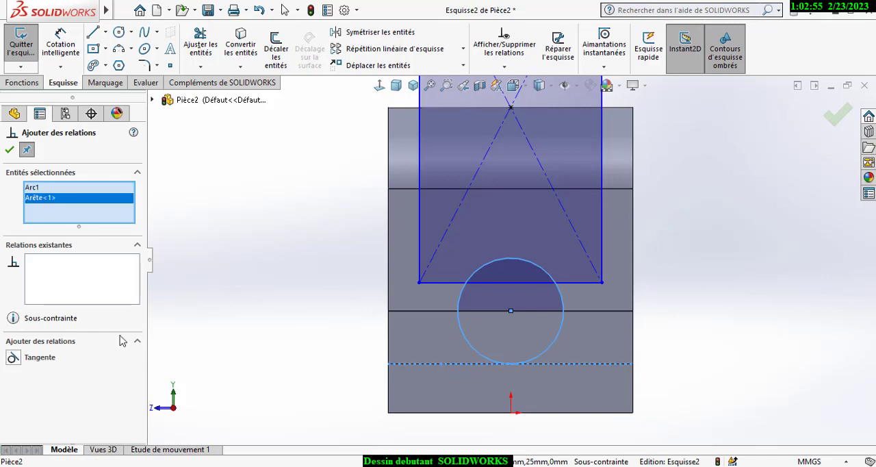
pyautogui.click(13, 358)
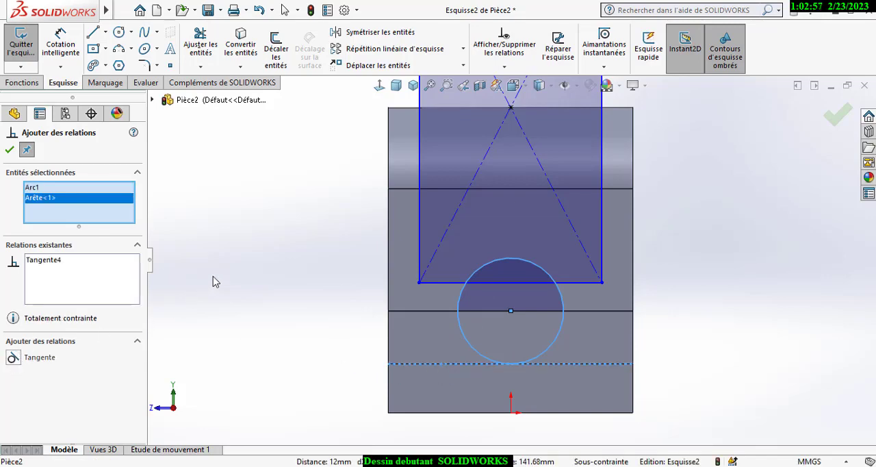
pyautogui.click(9, 151)
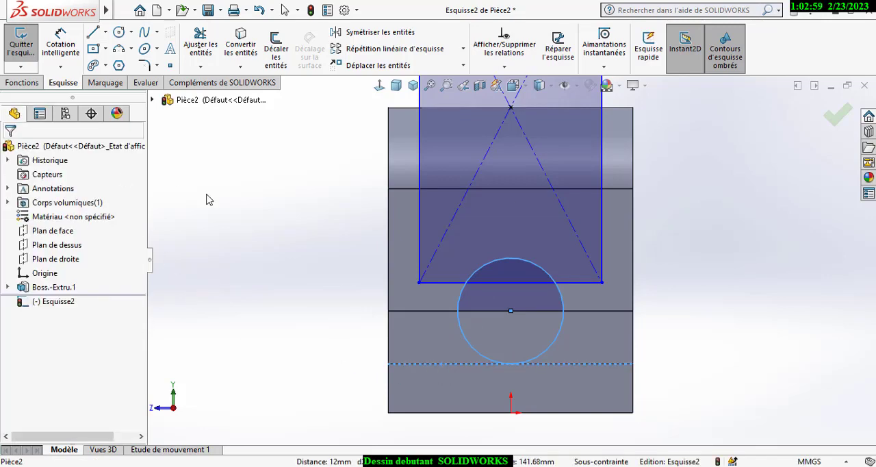
# - Dimension the distance from the rectangle's right side to the upright face's right edge as 7.5 mm
pyautogui.click(242, 206)
pyautogui.press('z')
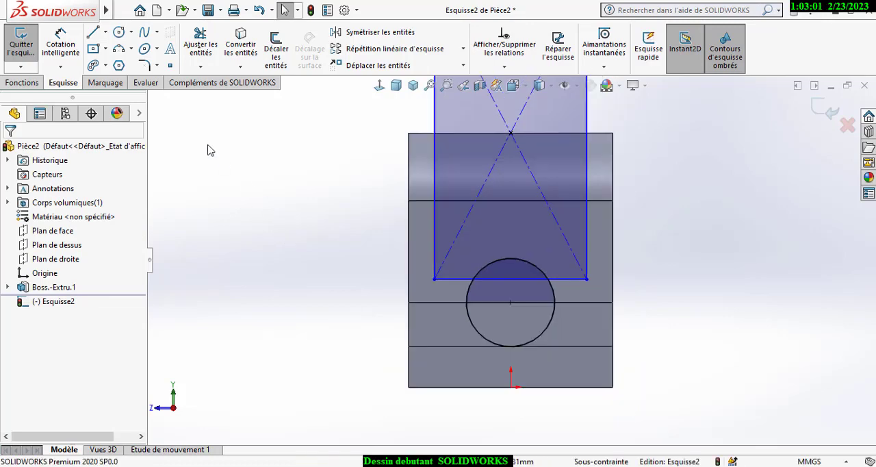
pyautogui.click(74, 51)
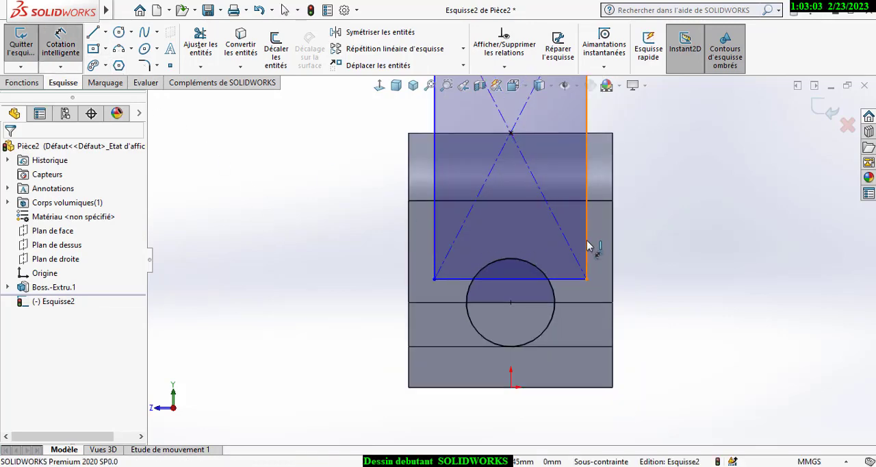
pyautogui.click(614, 252)
pyautogui.click(610, 247)
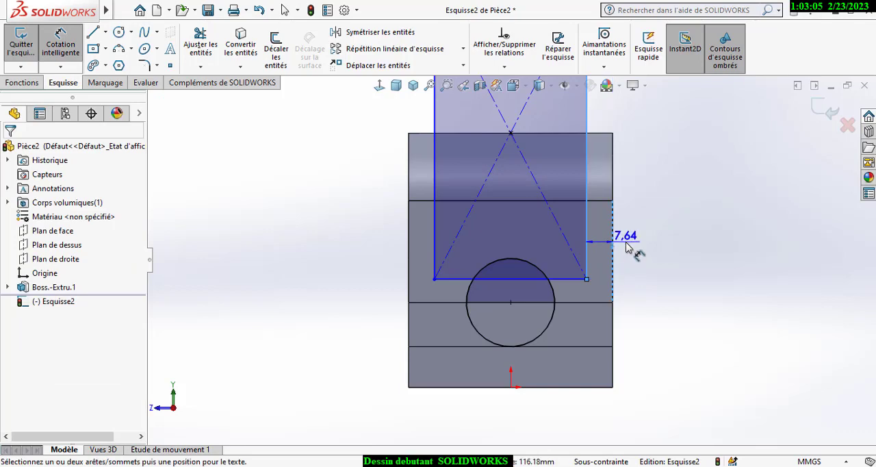
pyautogui.click(621, 269)
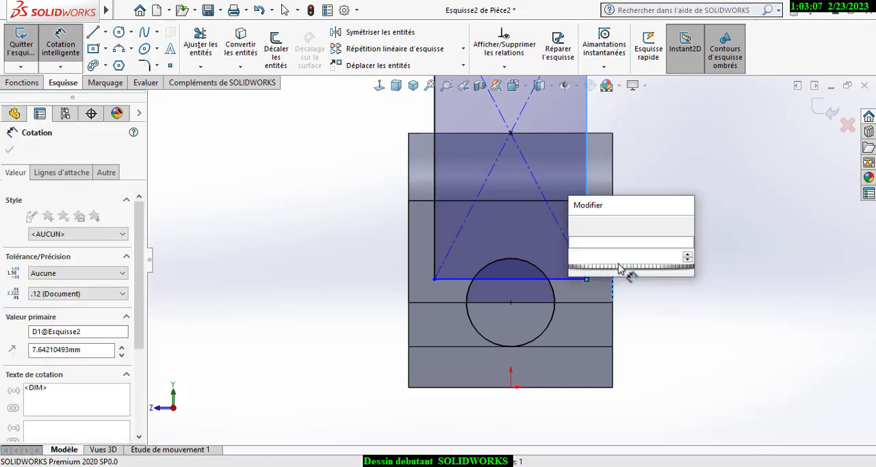
pyautogui.write('7.64')
pyautogui.press('Return')
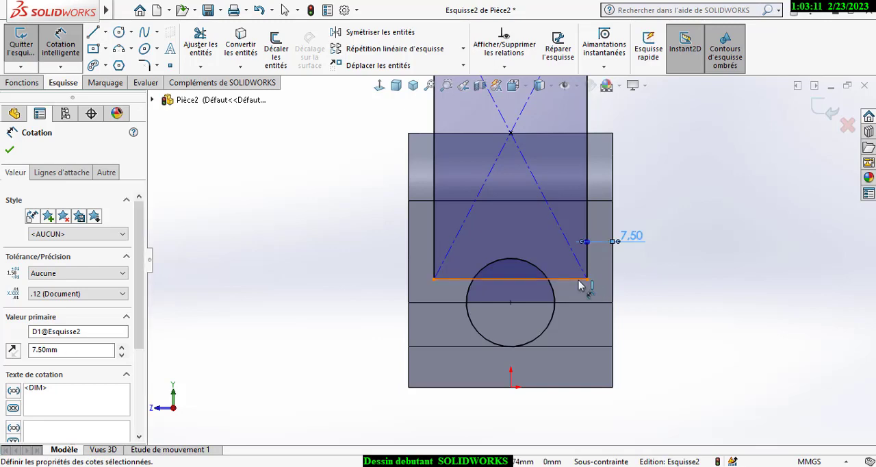
pyautogui.click(602, 139)
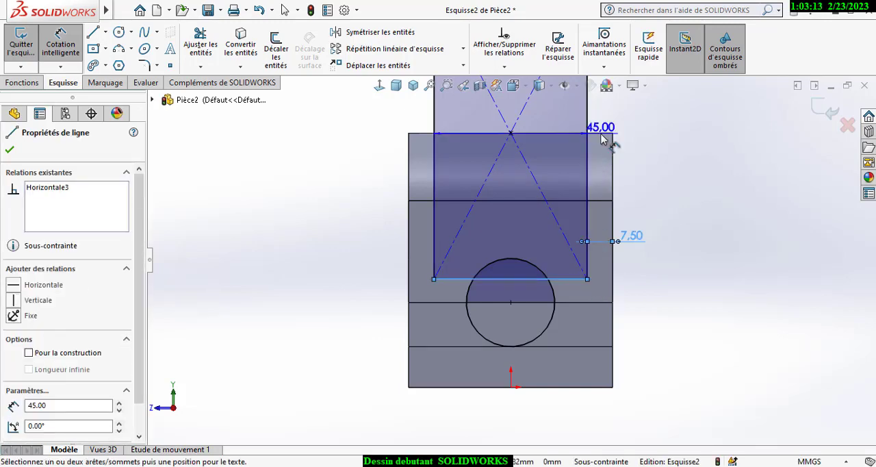
pyautogui.click(608, 139)
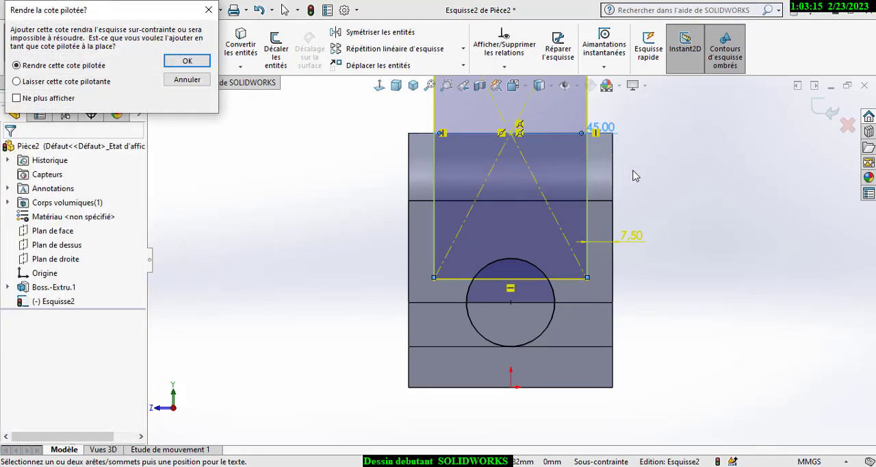
pyautogui.click(199, 79)
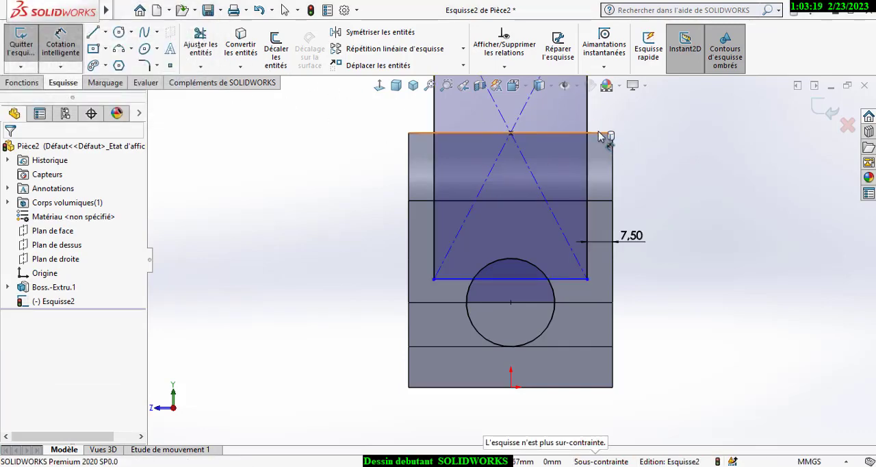
# - Dimension the vertical distance from the part's top edge to the rectangle's lower side as 42 mm
pyautogui.click(557, 283)
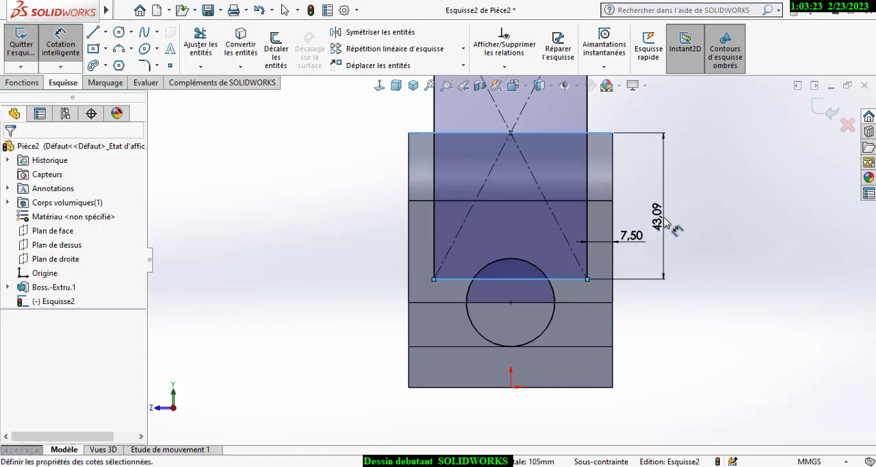
pyautogui.click(667, 223)
pyautogui.write('42')
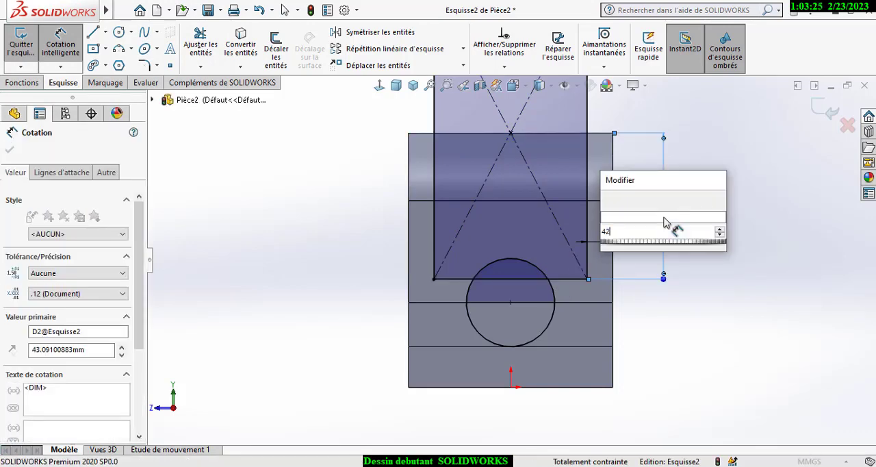
pyautogui.press('Escape')
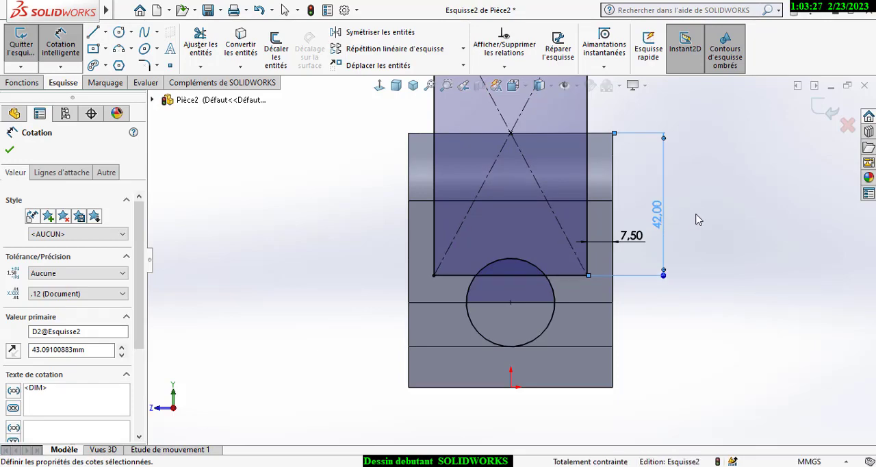
pyautogui.press('Escape')
# - Cut-extrude the rectangle contour through the upright with a blind depth of 60 mm, leaving the circle out
pyautogui.click(412, 85)
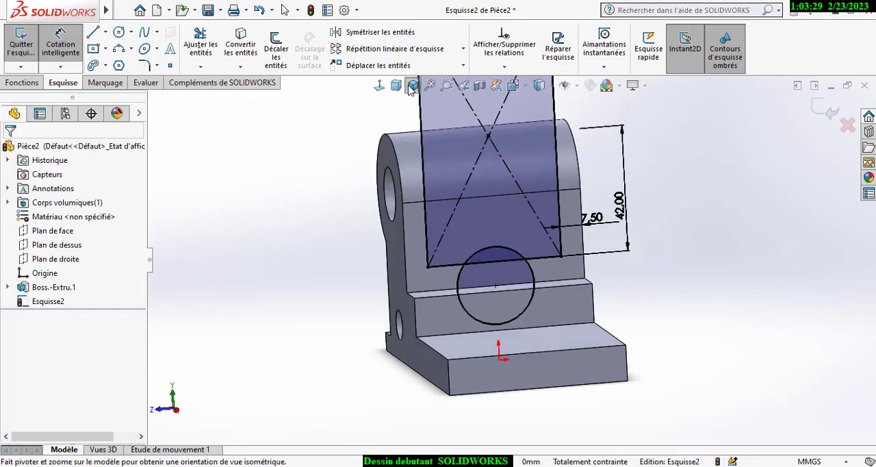
pyautogui.click(31, 85)
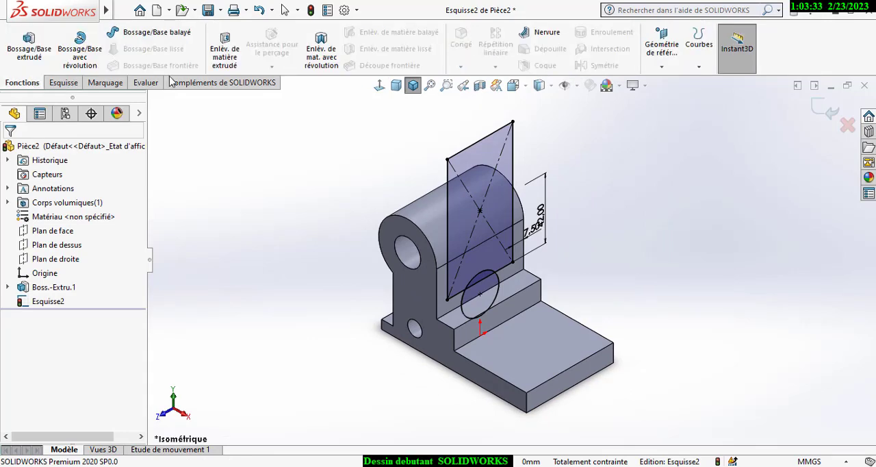
pyautogui.click(225, 48)
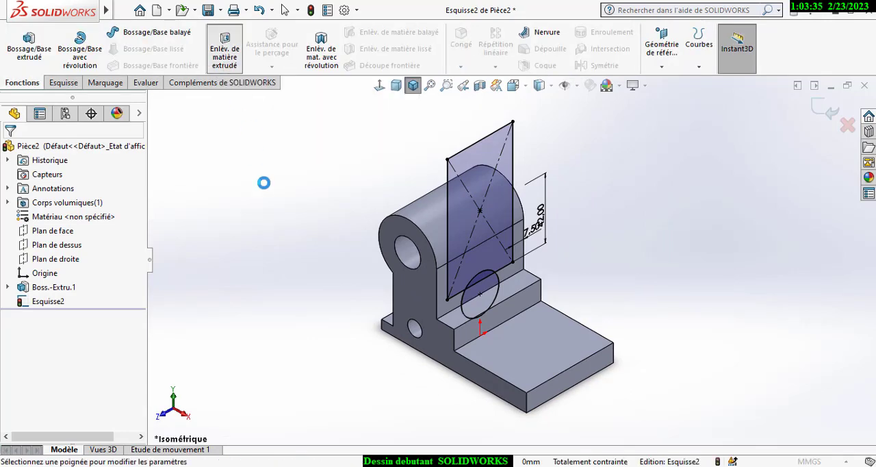
pyautogui.click(450, 243)
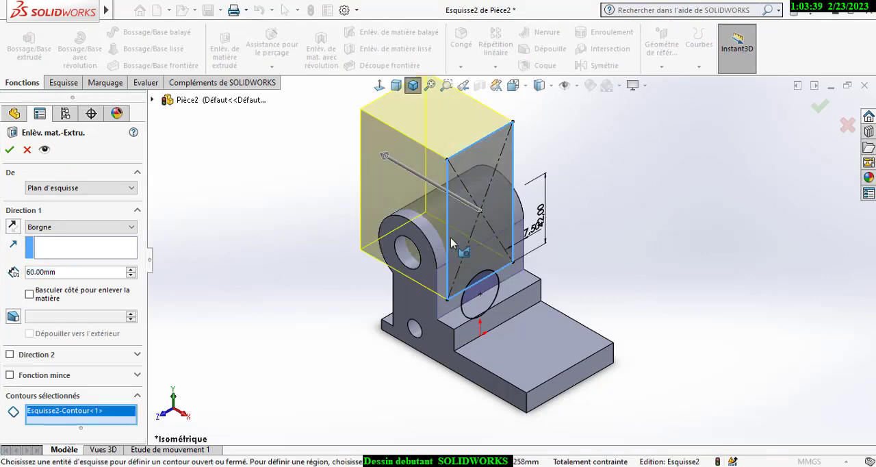
pyautogui.click(9, 151)
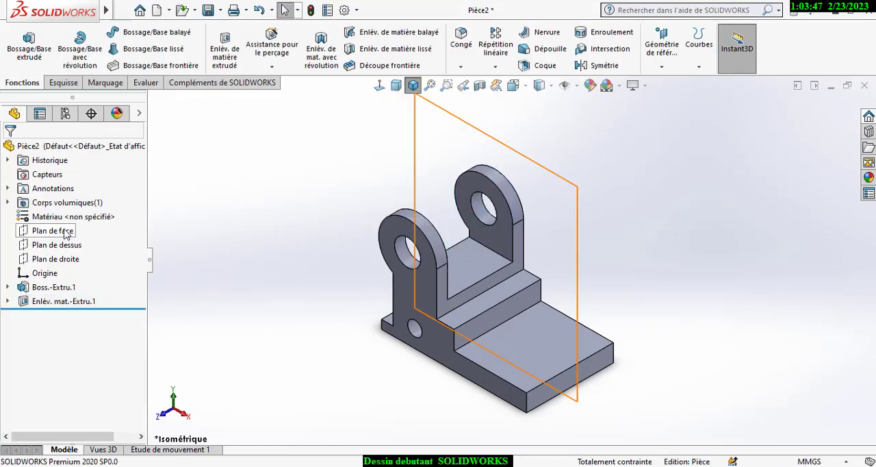
# - Reuse the rectangular cut's sketch to cut-extrude its circle contour in the reversed direction, up to the step's vertical front face
pyautogui.click(7, 301)
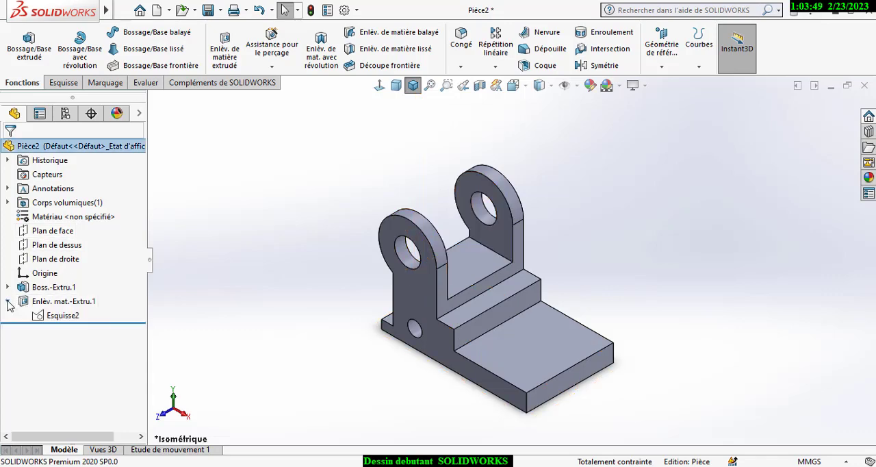
pyautogui.click(61, 316)
pyautogui.click(219, 262)
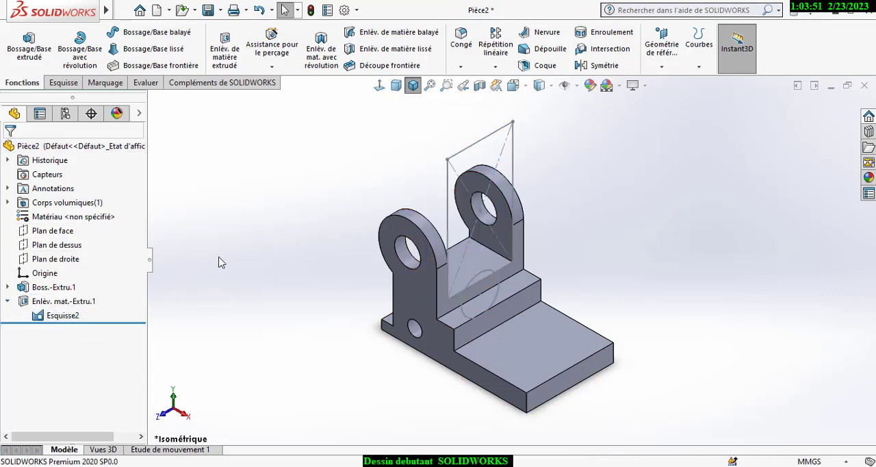
pyautogui.click(229, 61)
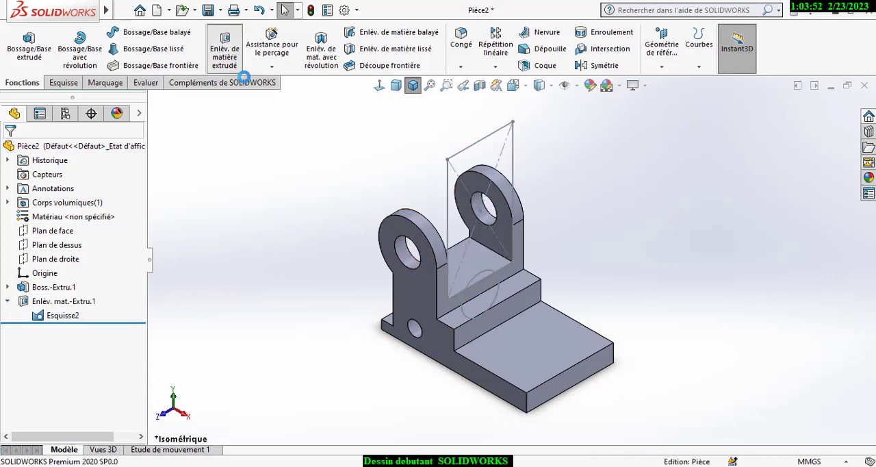
pyautogui.click(465, 312)
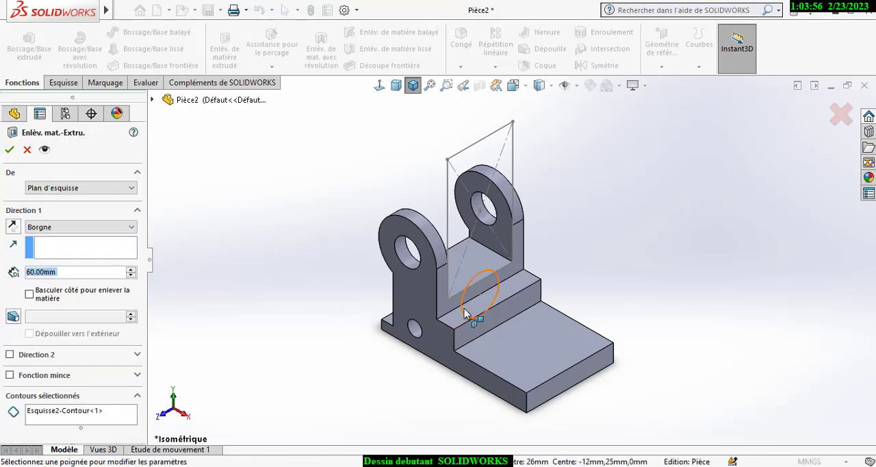
pyautogui.click(17, 229)
pyautogui.click(76, 228)
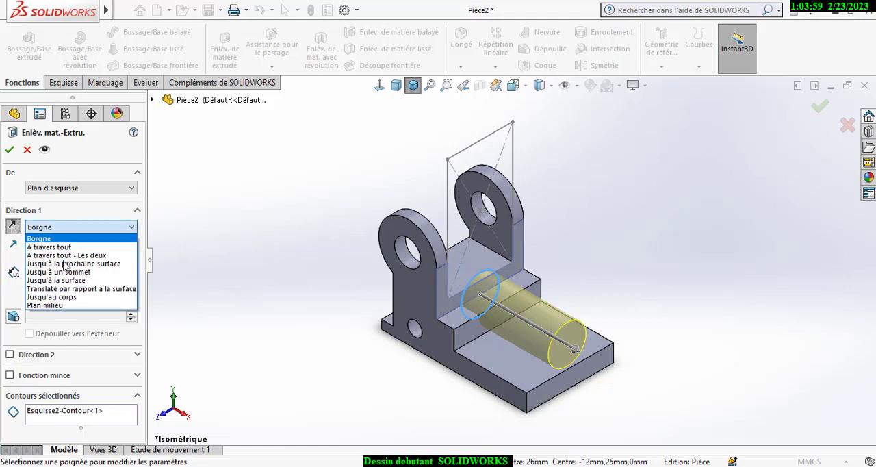
pyautogui.click(56, 279)
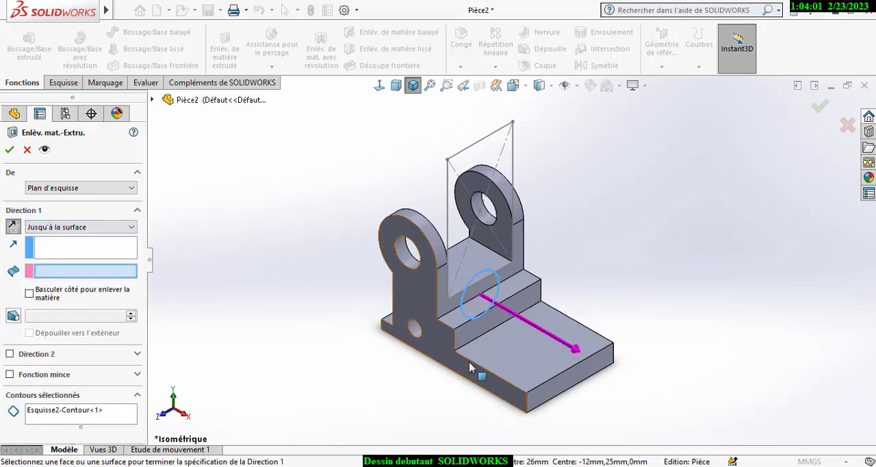
pyautogui.click(458, 337)
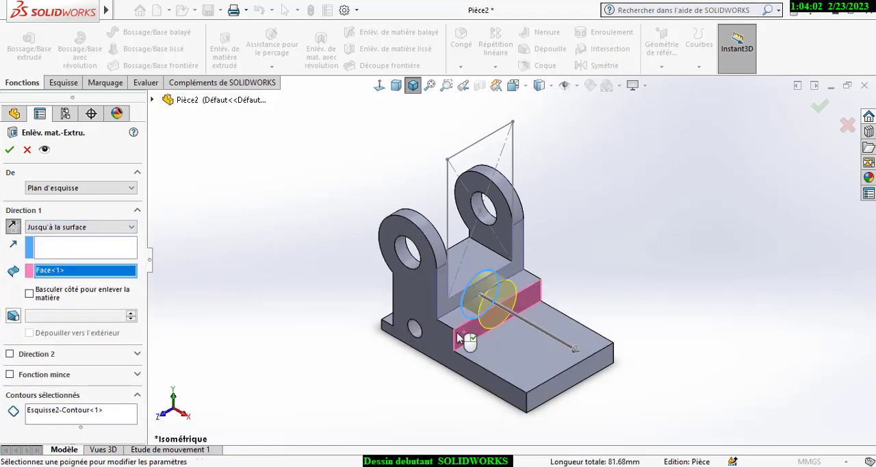
pyautogui.click(11, 150)
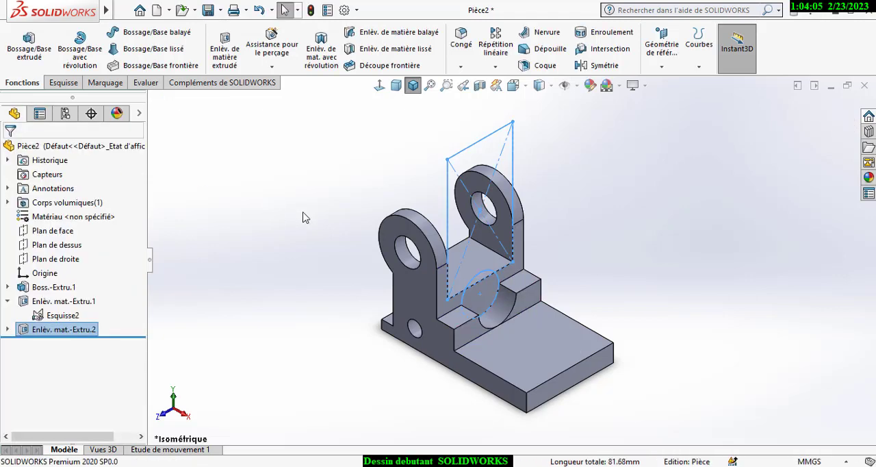
# - Hide the sketch containing the rectangle and circle
pyautogui.click(305, 218)
pyautogui.click(505, 155)
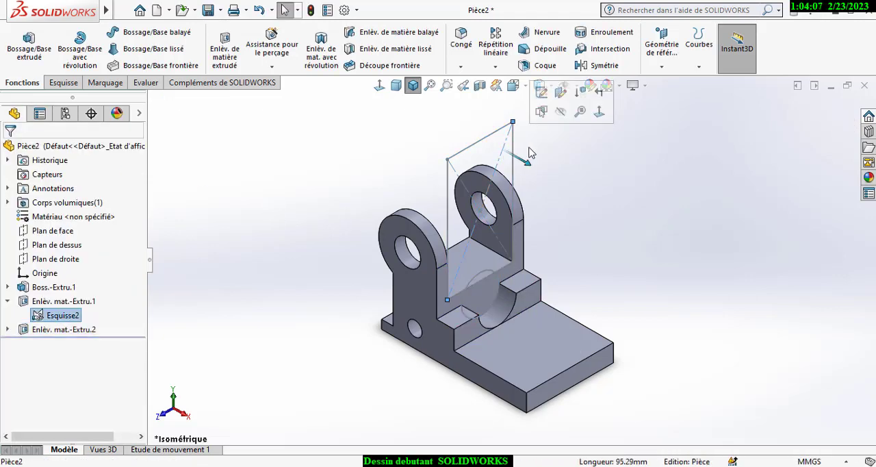
pyautogui.click(559, 112)
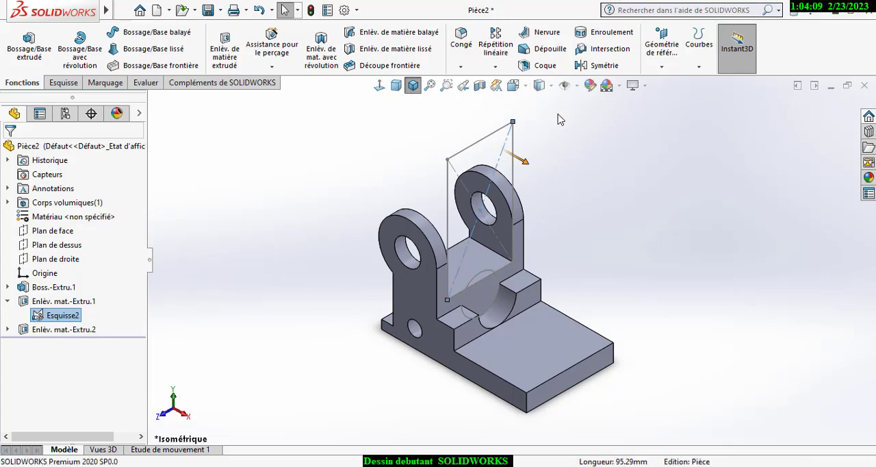
# - On the flat floor face between the two lugs, sketch a horizontal construction line 30 mm long joining the midpoints of its opposite edges
pyautogui.click(461, 277)
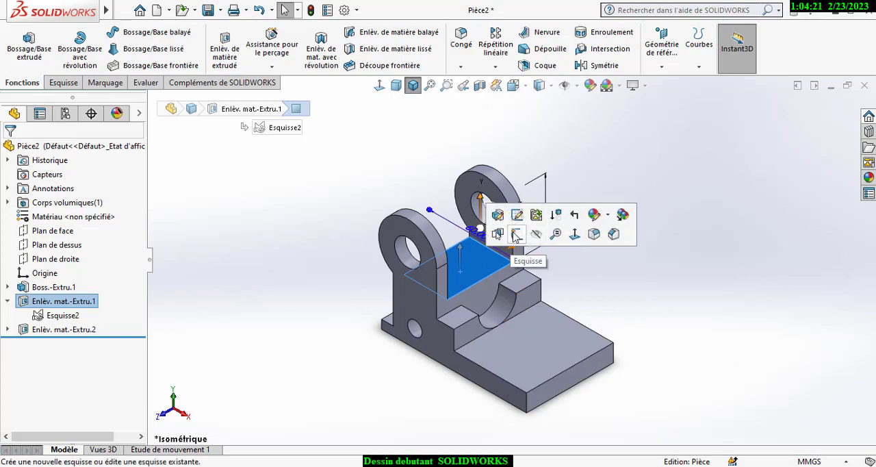
pyautogui.click(516, 234)
pyautogui.click(379, 85)
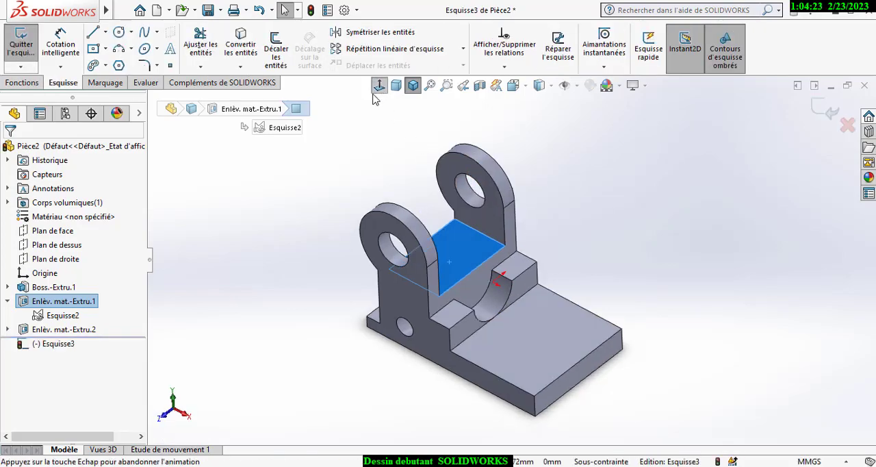
pyautogui.click(105, 32)
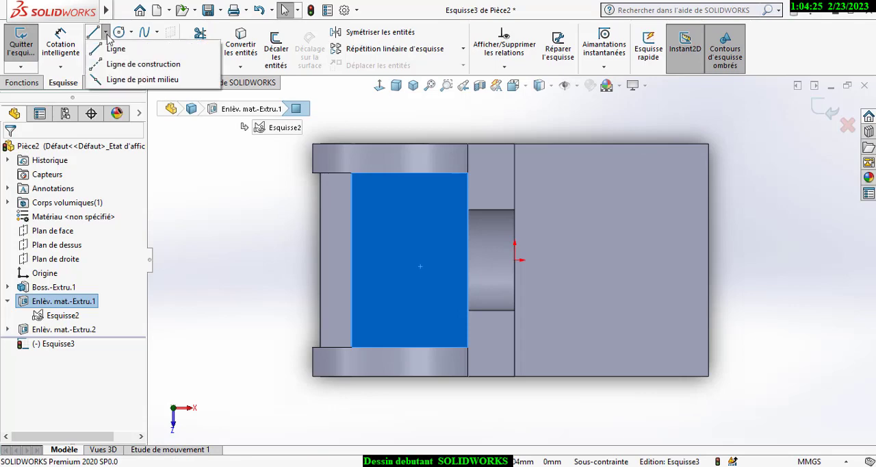
pyautogui.click(103, 64)
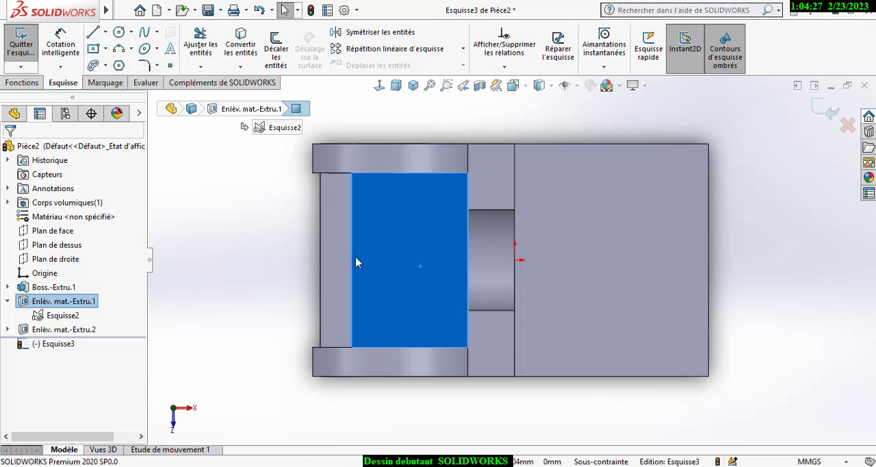
pyautogui.click(351, 260)
pyautogui.click(468, 260)
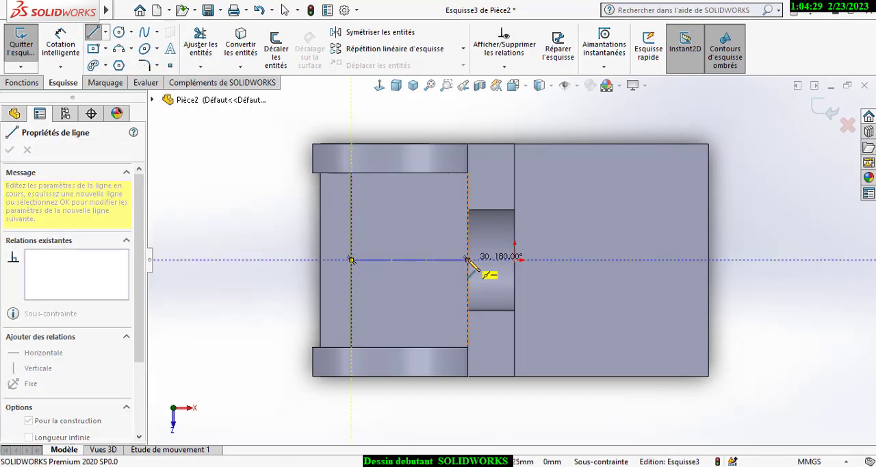
# - Sketch a circle centred on the construction line's midpoint and a smaller circle over the base plate, level with the origin
pyautogui.click(119, 33)
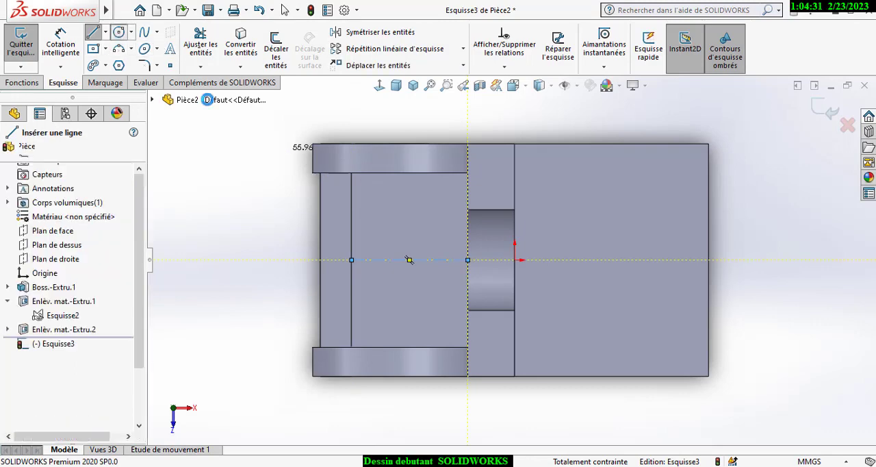
pyautogui.click(410, 260)
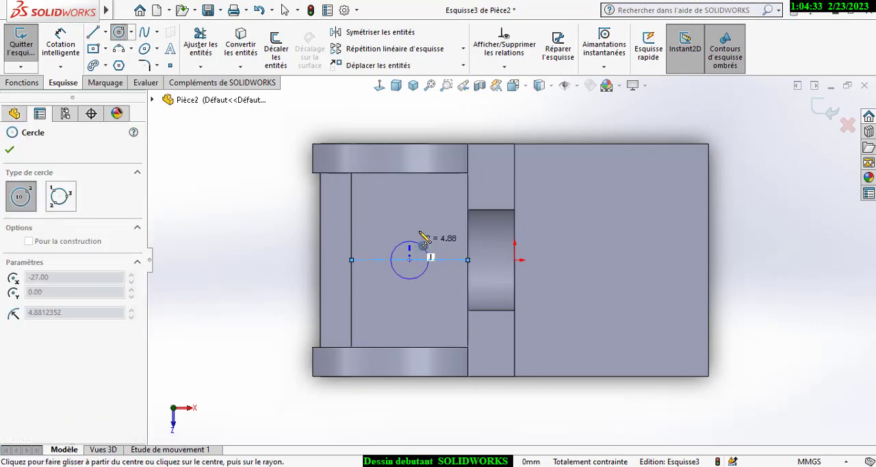
pyautogui.click(414, 225)
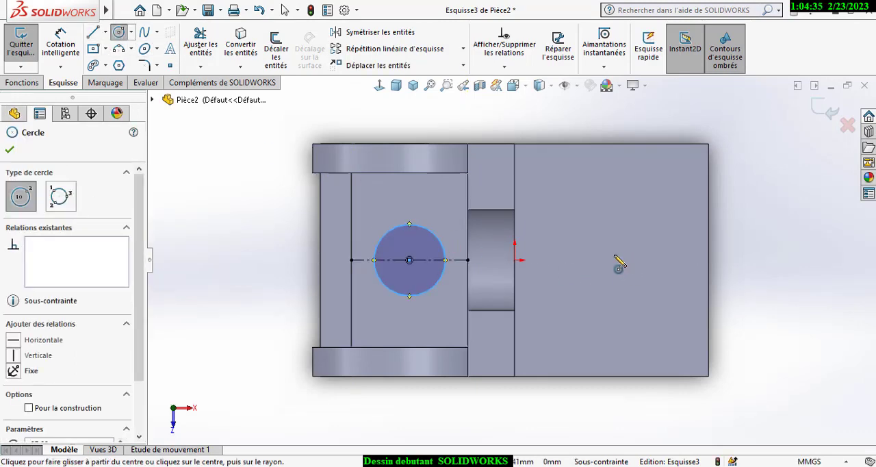
pyautogui.click(597, 259)
pyautogui.click(622, 256)
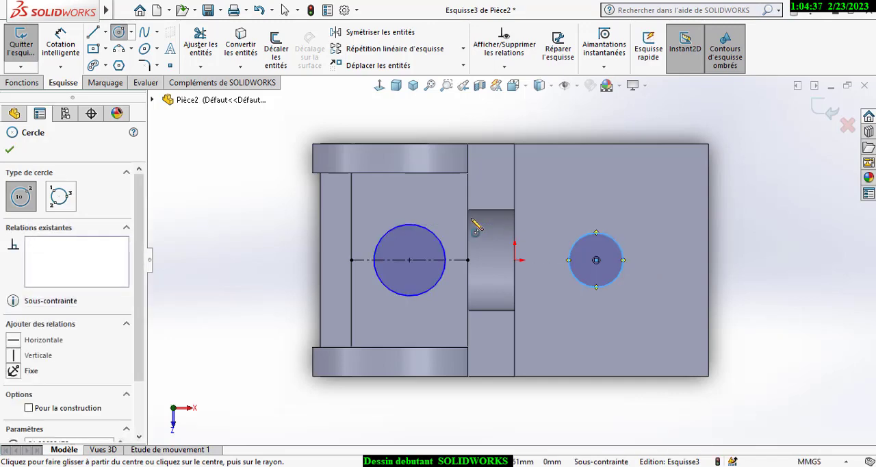
pyautogui.press('Escape')
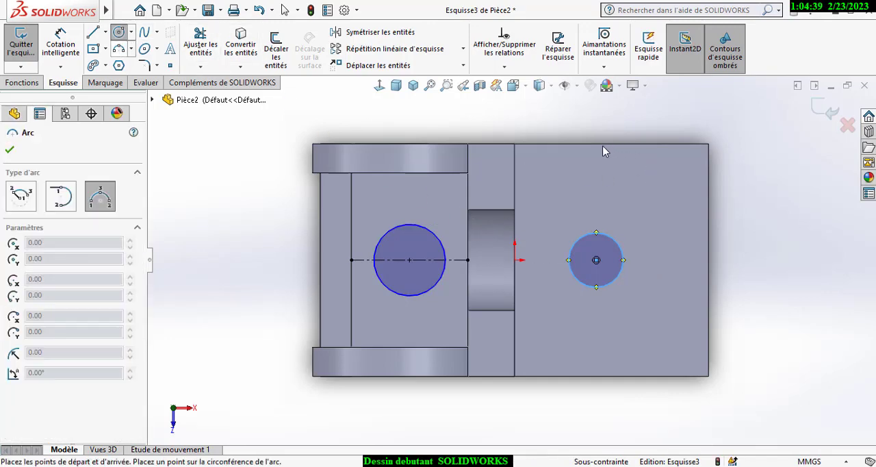
# - Sketch a three-point arc of about 30 mm radius between the base plate's long edges, bulging out to its end edge
pyautogui.click(596, 144)
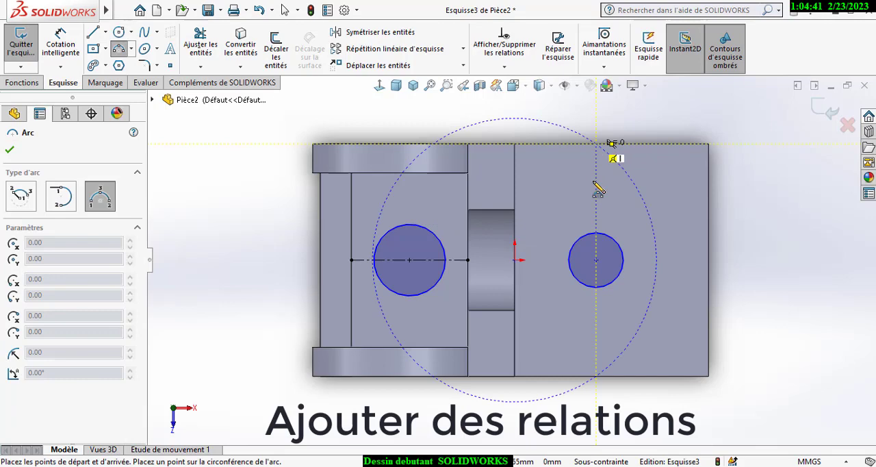
pyautogui.click(596, 375)
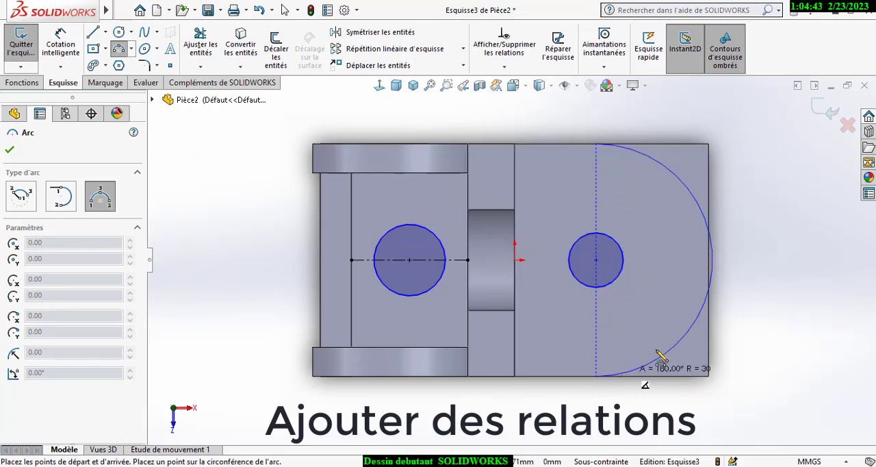
pyautogui.click(710, 286)
pyautogui.rightClick(739, 236)
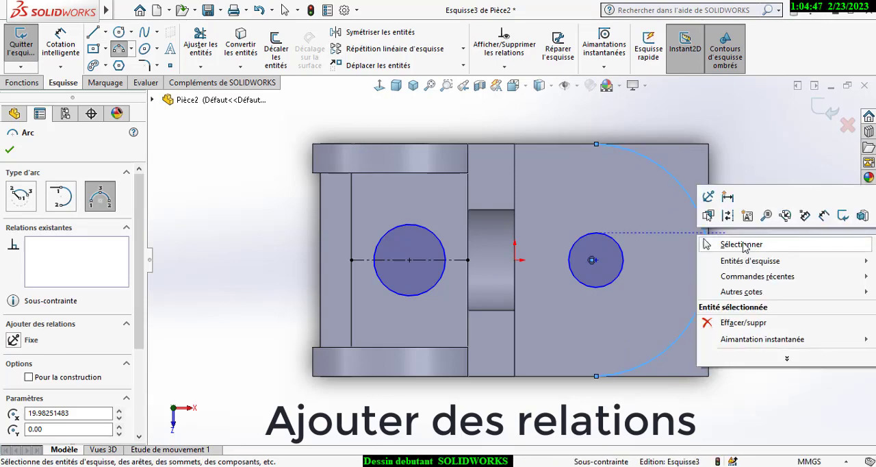
pyautogui.click(742, 243)
# - Add a vertical relation between the two endpoints of the arc on the base plate
pyautogui.click(504, 66)
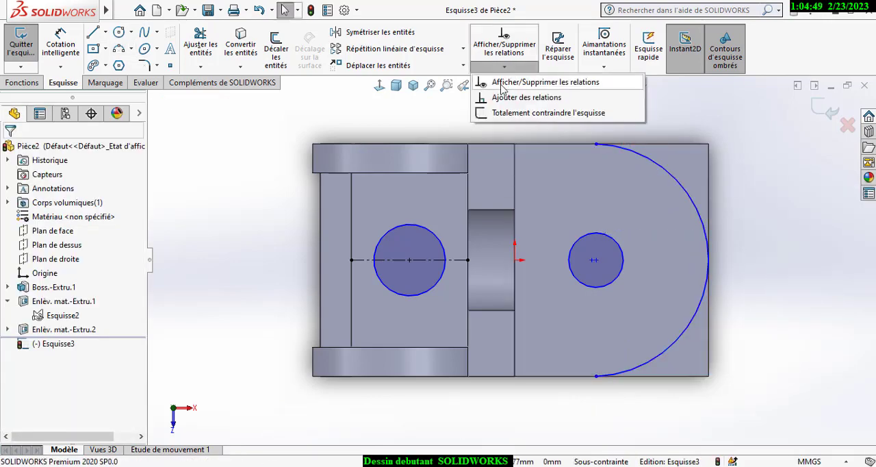
pyautogui.click(596, 145)
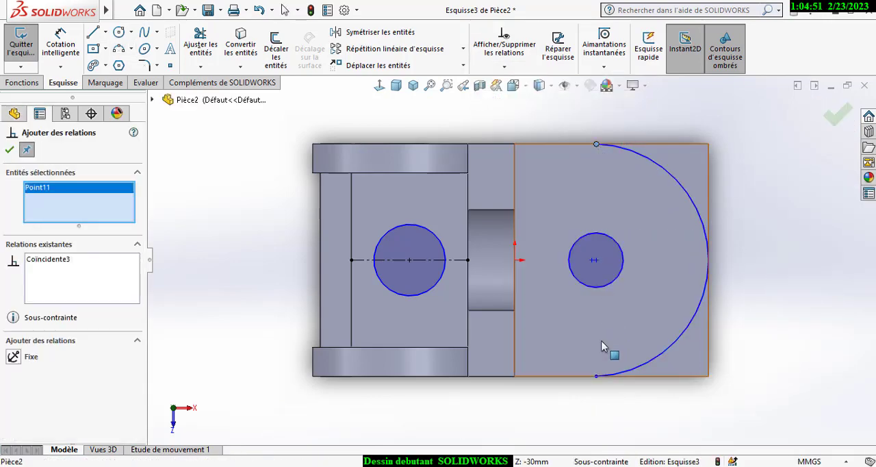
pyautogui.click(596, 377)
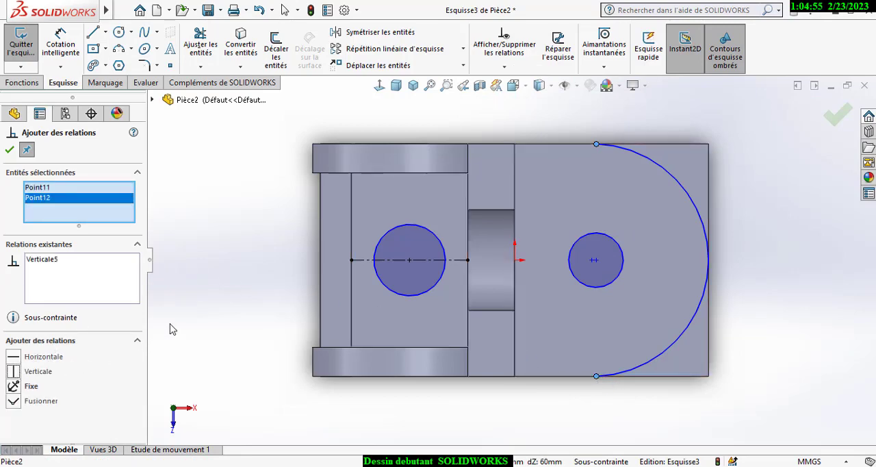
pyautogui.click(11, 151)
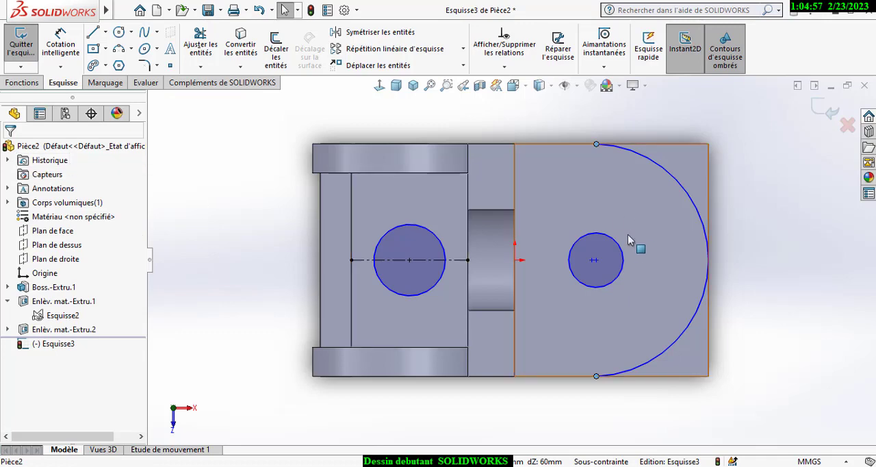
# - Make the small base-plate circle and the large arc concentric, removing the arc's endpoints from the relation selection
pyautogui.click(505, 67)
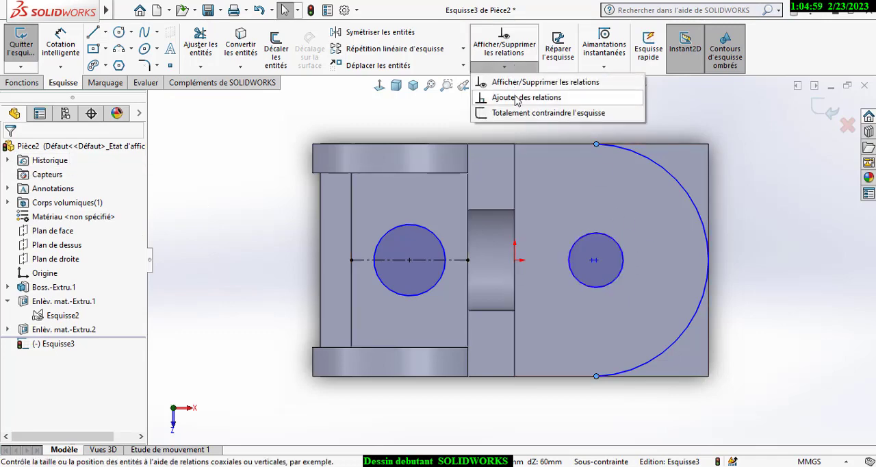
pyautogui.click(517, 104)
pyautogui.click(623, 256)
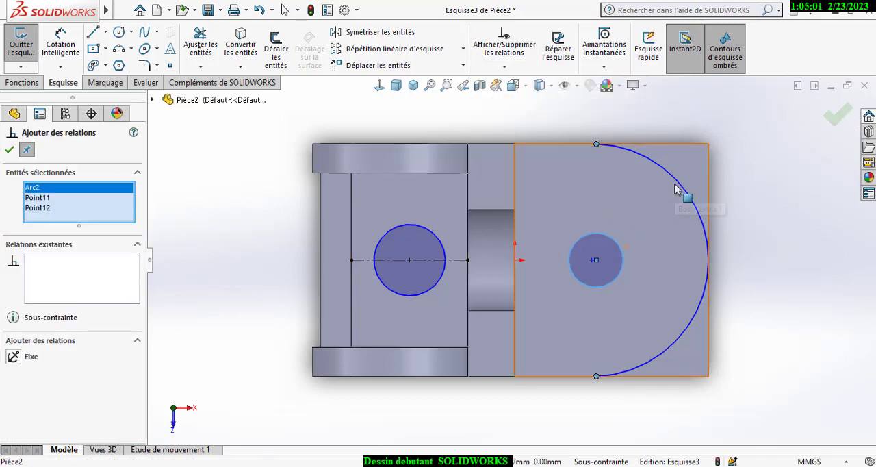
pyautogui.click(677, 189)
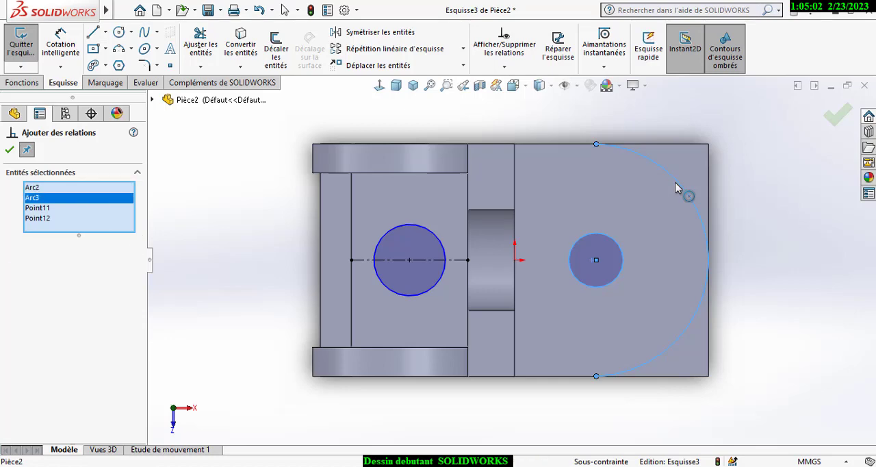
pyautogui.click(53, 218)
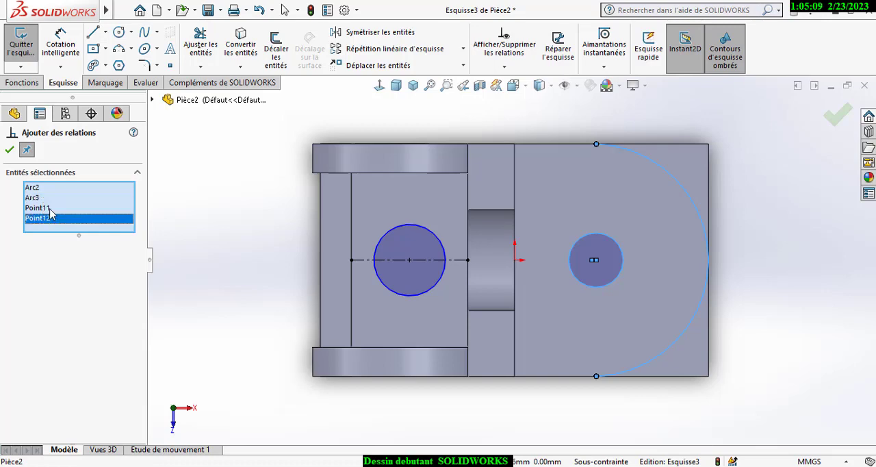
pyautogui.click(50, 208)
pyautogui.rightClick(52, 210)
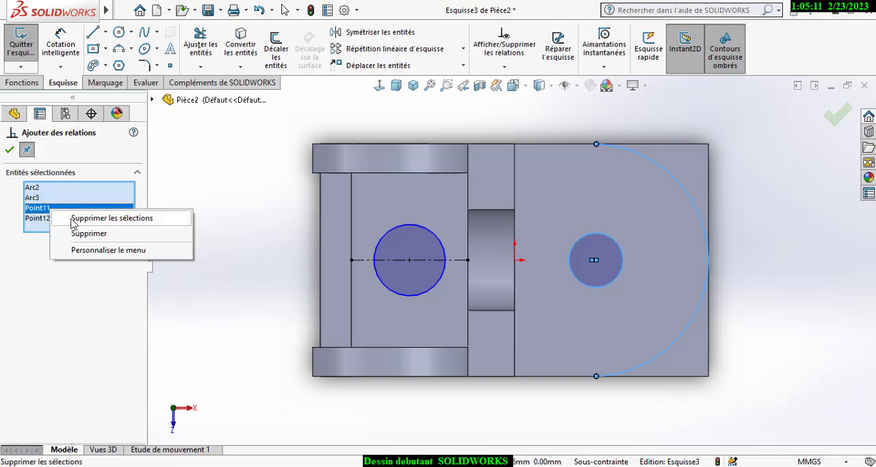
pyautogui.click(76, 233)
pyautogui.rightClick(53, 212)
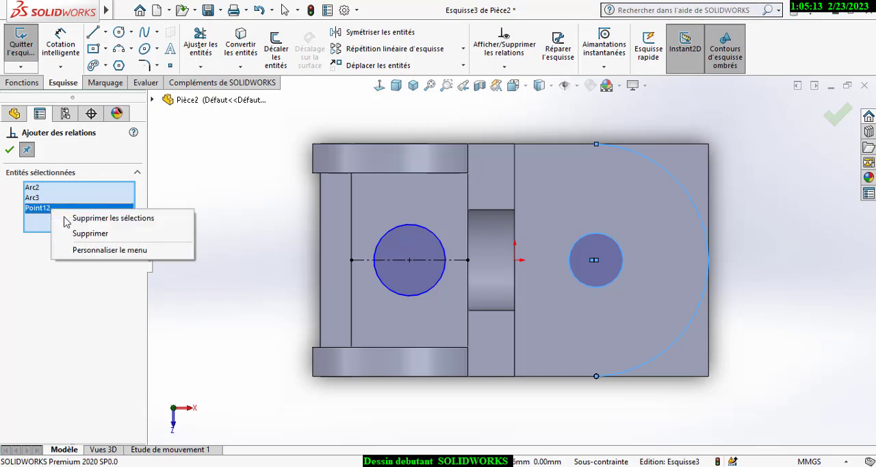
pyautogui.click(77, 234)
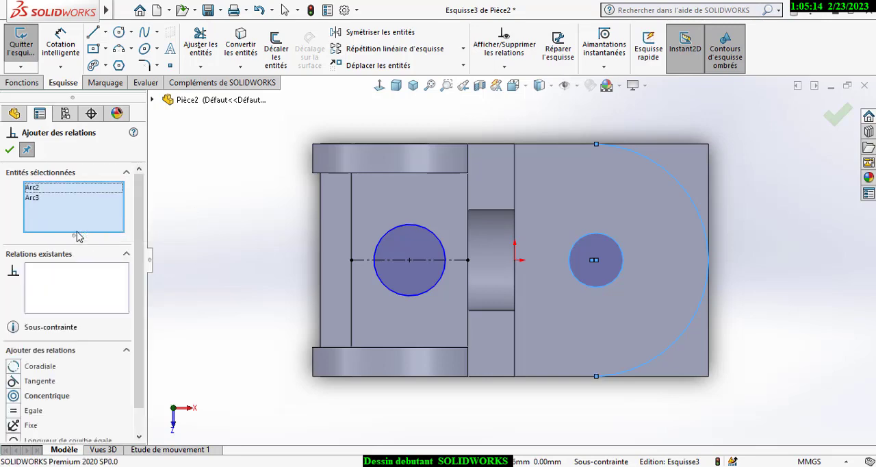
pyautogui.click(14, 397)
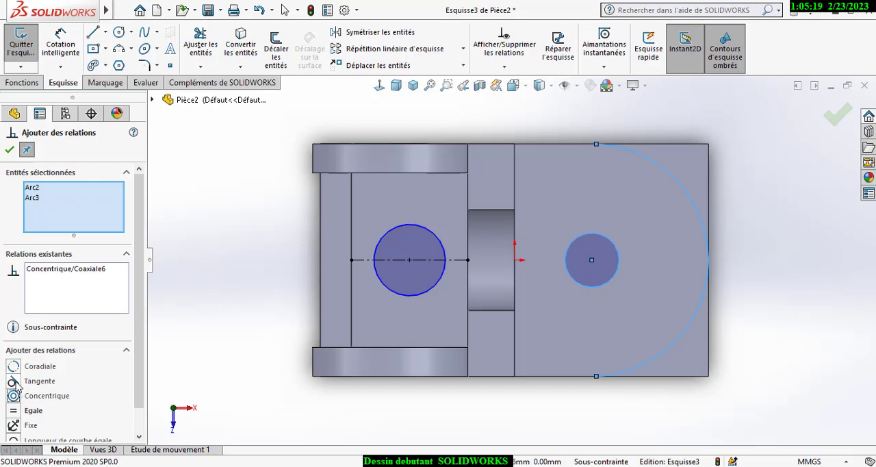
pyautogui.click(10, 150)
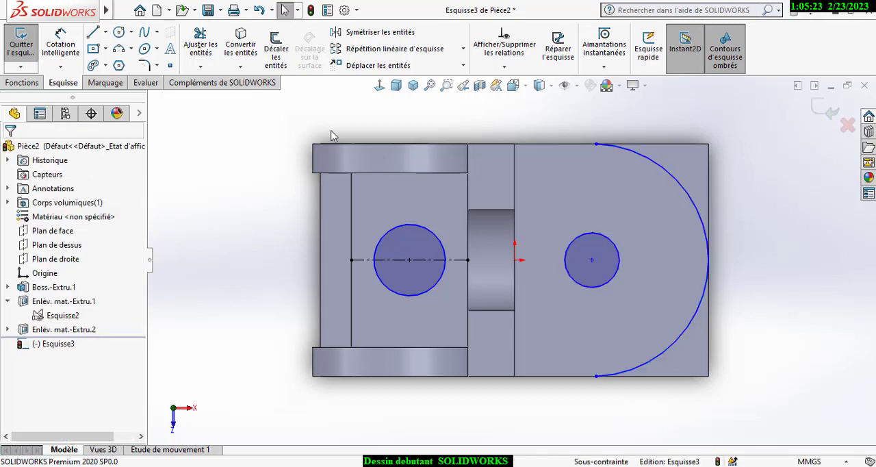
# - Add a tangent relation between the large arc and the base plate's end edge
pyautogui.click(519, 70)
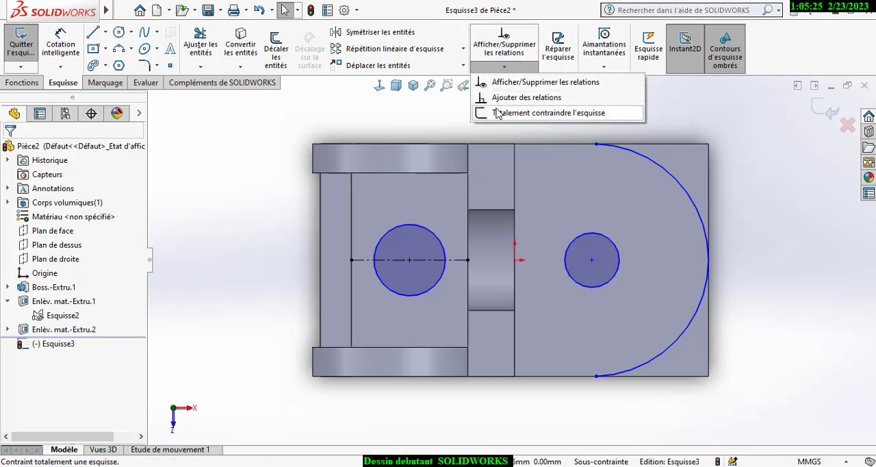
pyautogui.click(527, 97)
pyautogui.click(679, 184)
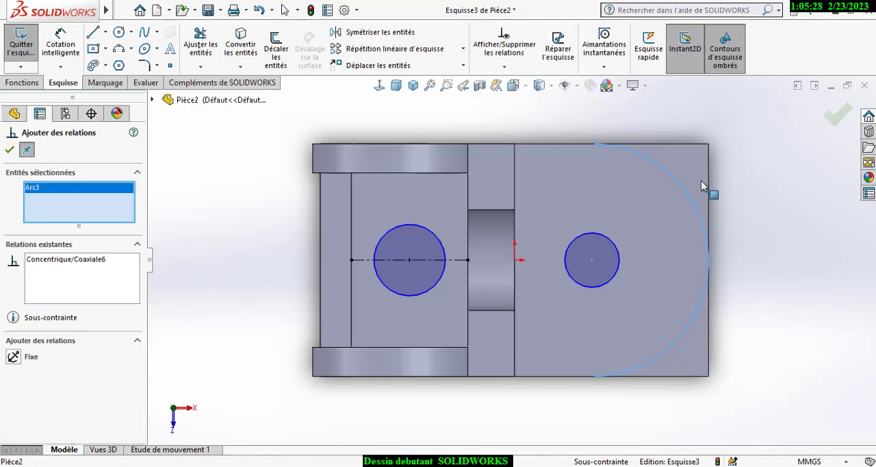
pyautogui.click(707, 179)
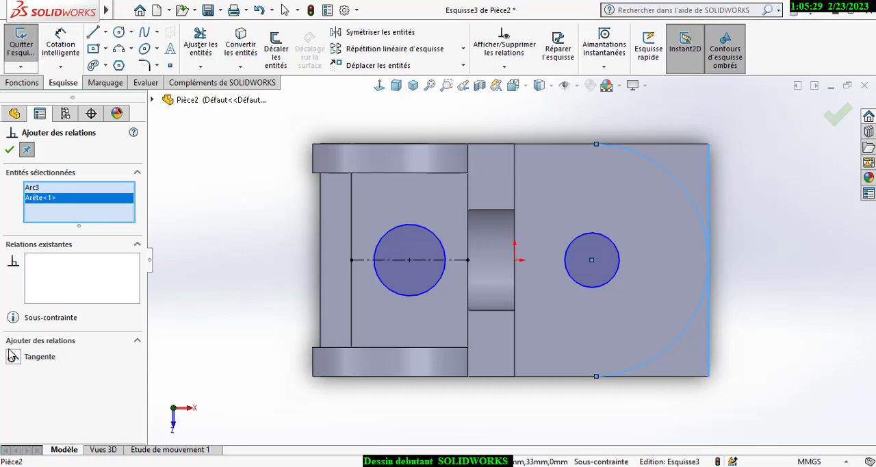
pyautogui.click(10, 151)
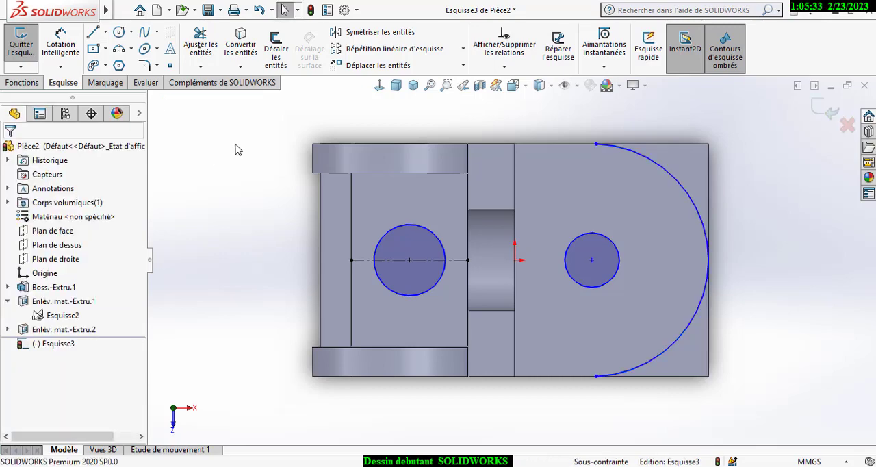
# - Dimension the small base-plate circle's centre 20 mm horizontally from the origin
pyautogui.click(67, 41)
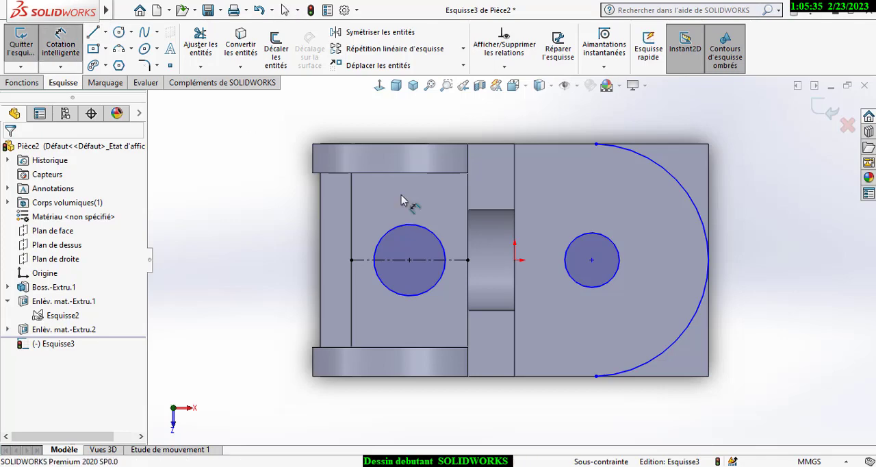
pyautogui.click(592, 261)
pyautogui.click(515, 260)
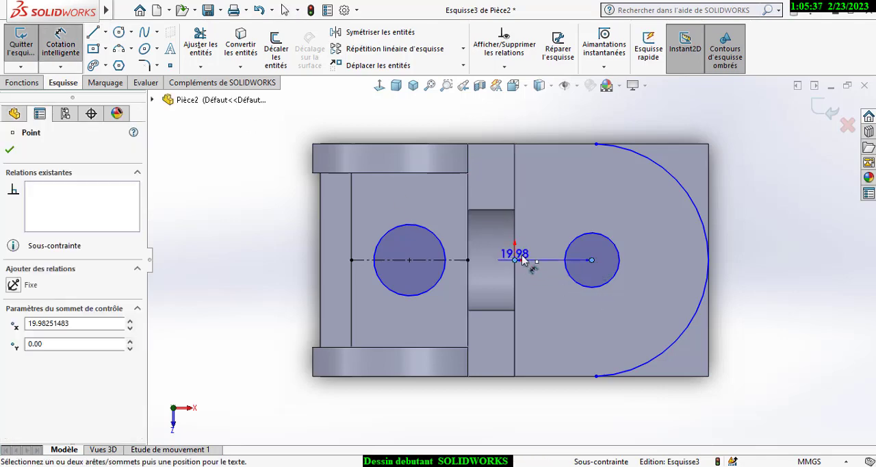
pyautogui.click(541, 224)
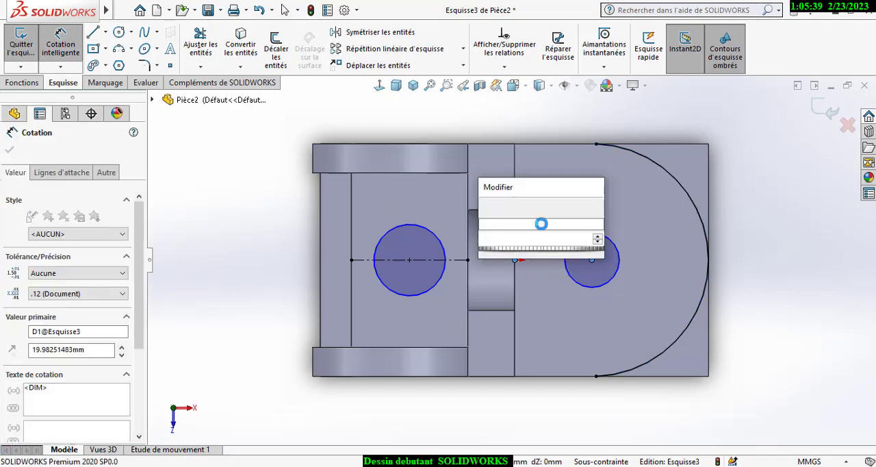
pyautogui.write('20')
pyautogui.press('Return')
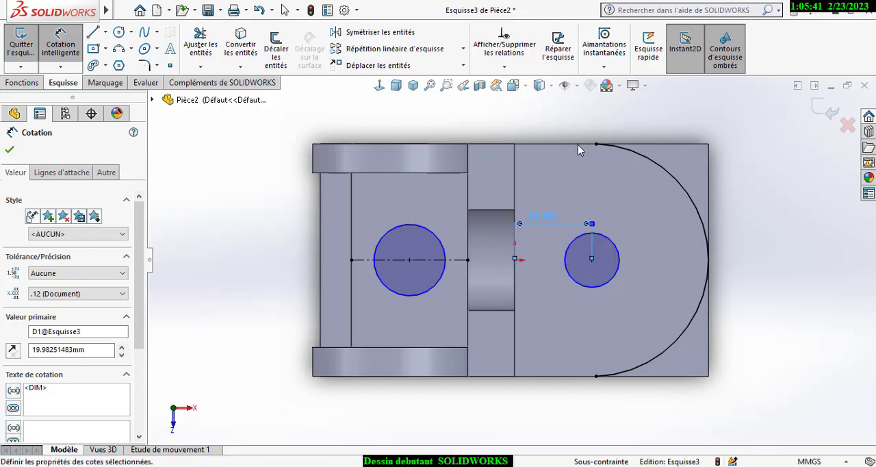
pyautogui.click(564, 132)
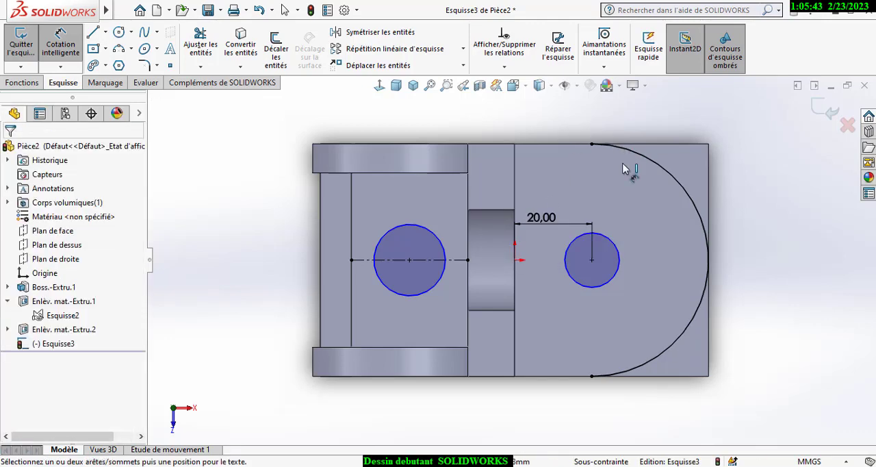
# - Dimension the base-plate circle's diameter as 16 mm
pyautogui.click(621, 261)
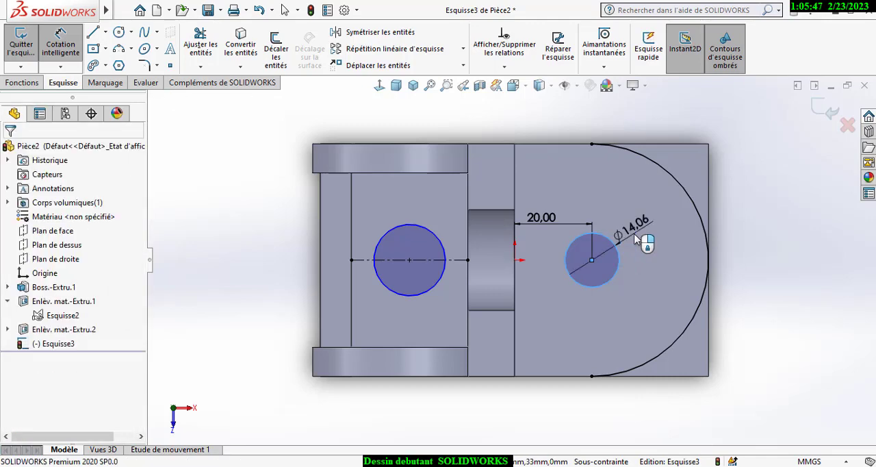
pyautogui.click(636, 240)
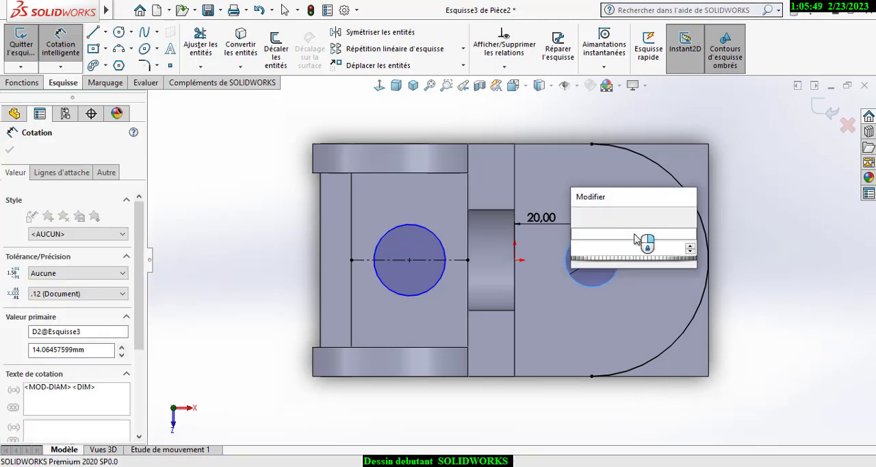
pyautogui.write('16')
pyautogui.press('Return')
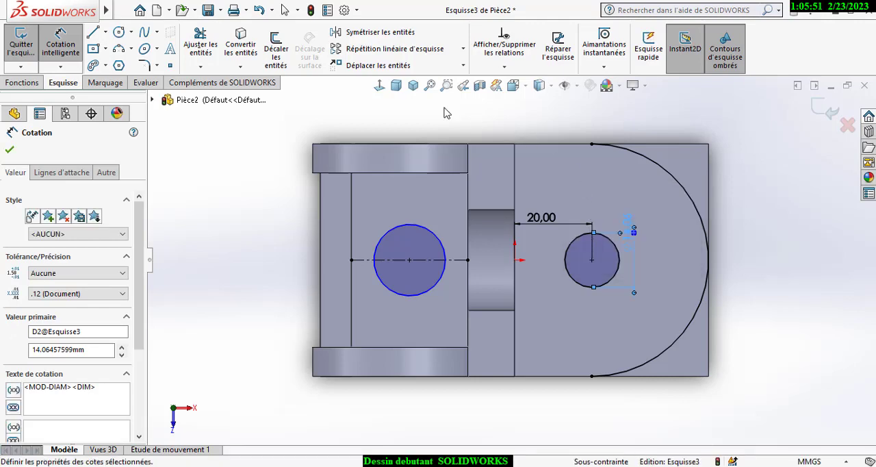
# - Close the arc with three lines from its endpoints beyond the base plate's end, about 40 mm horizontally and 60 mm vertically
pyautogui.click(96, 34)
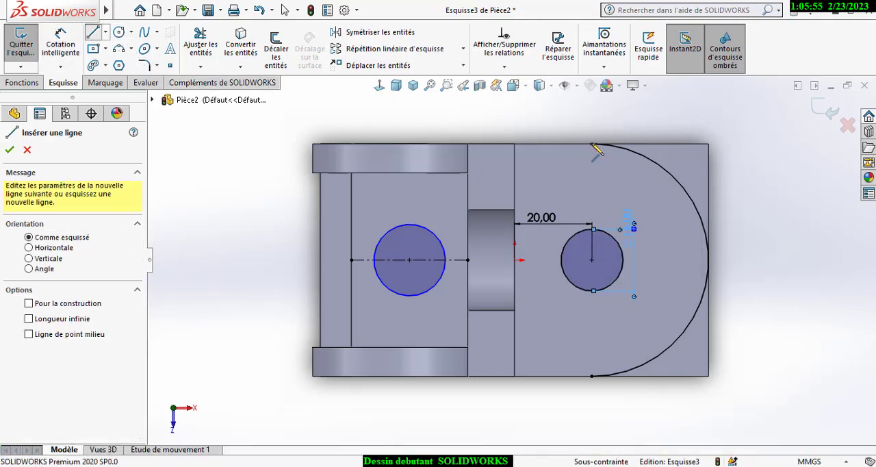
pyautogui.click(592, 144)
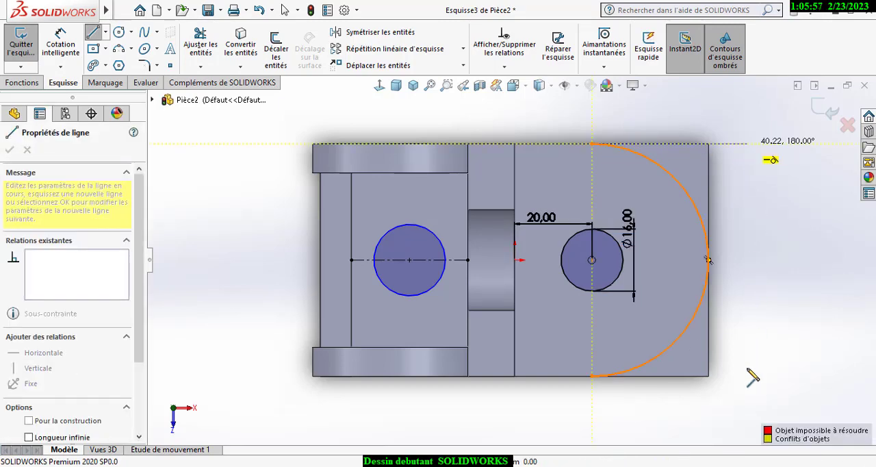
pyautogui.click(748, 143)
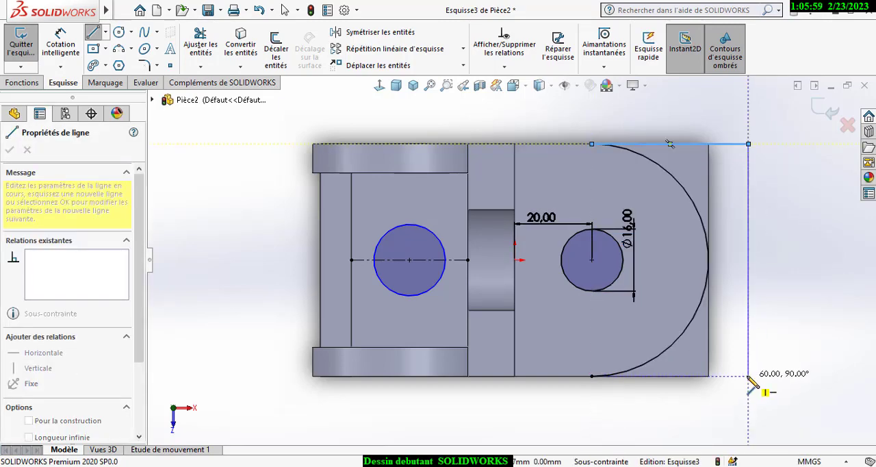
pyautogui.click(748, 375)
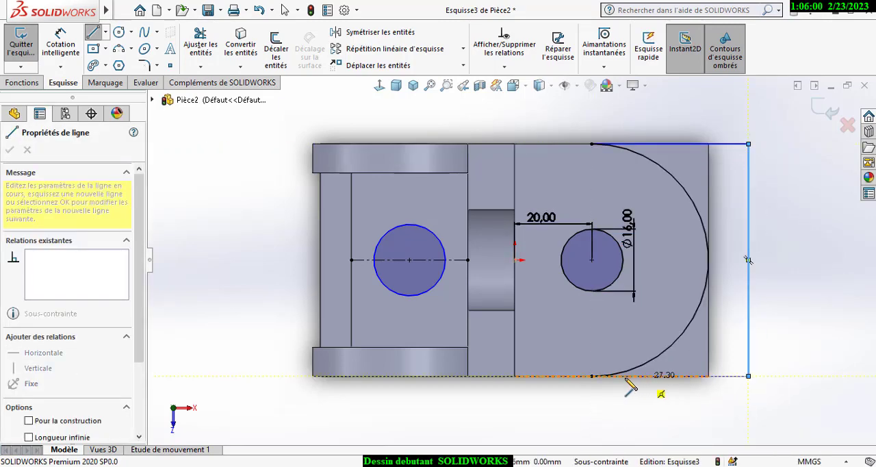
pyautogui.click(591, 375)
pyautogui.press('Escape')
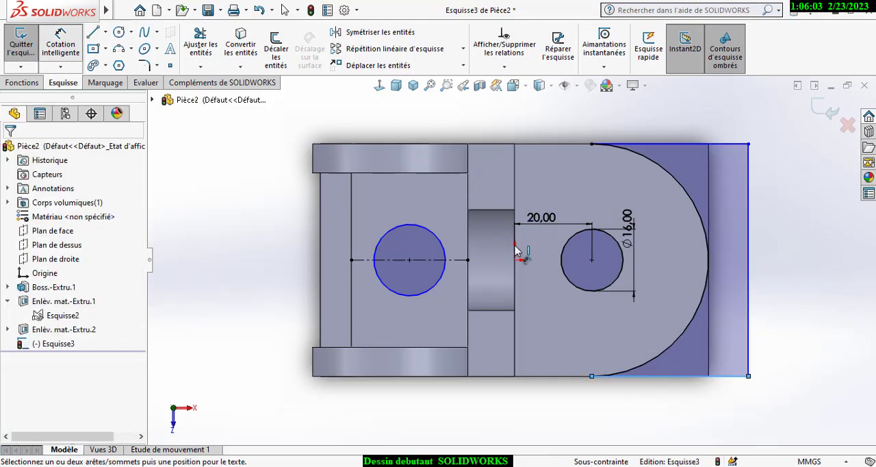
# - Dimension the diameter of the circle between the two lugs as 18 mm
pyautogui.click(439, 218)
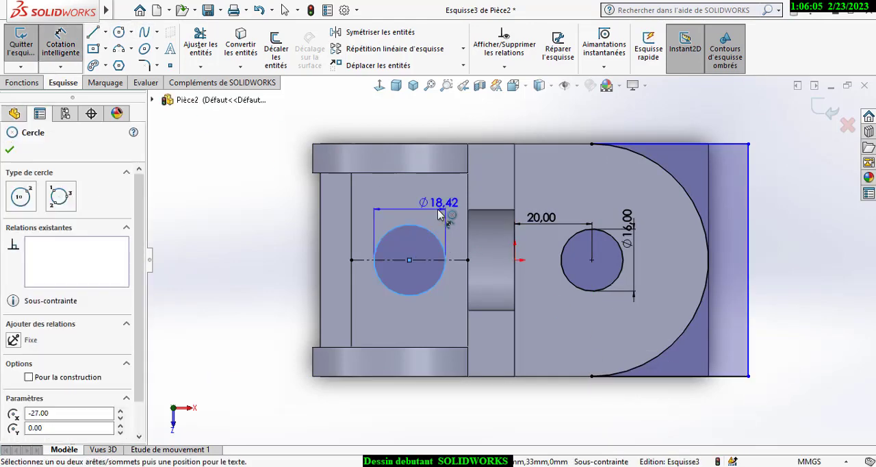
pyautogui.click(423, 208)
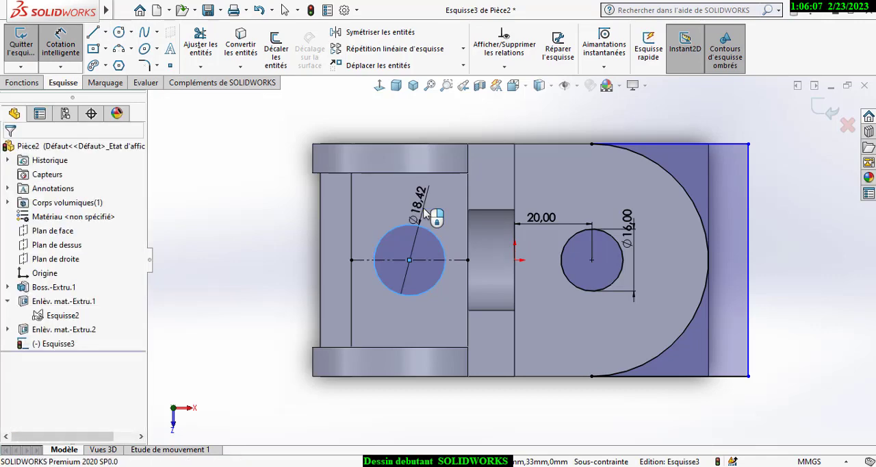
pyautogui.write('18')
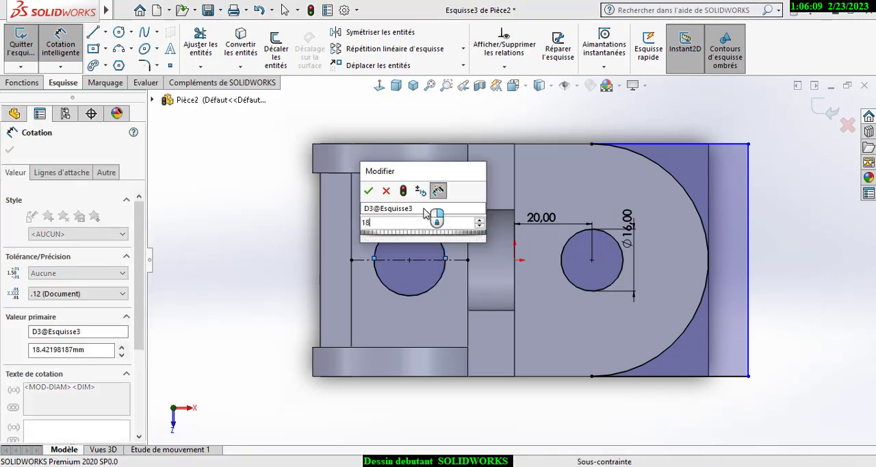
pyautogui.press('Return')
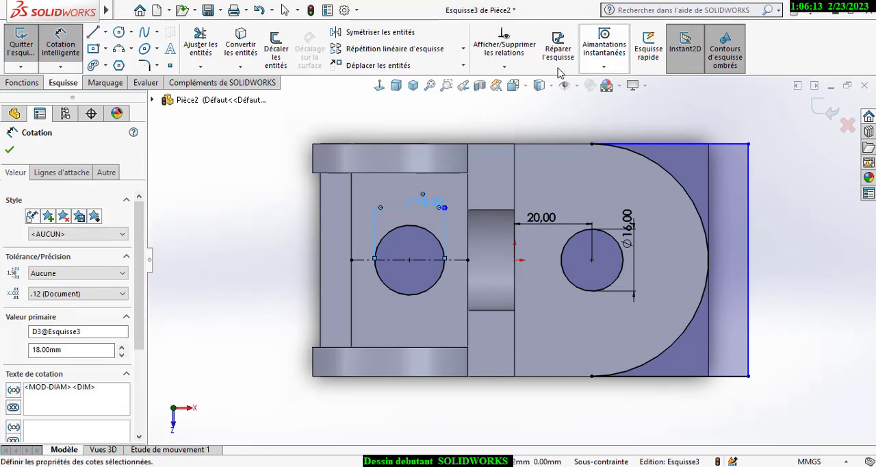
pyautogui.press('Escape')
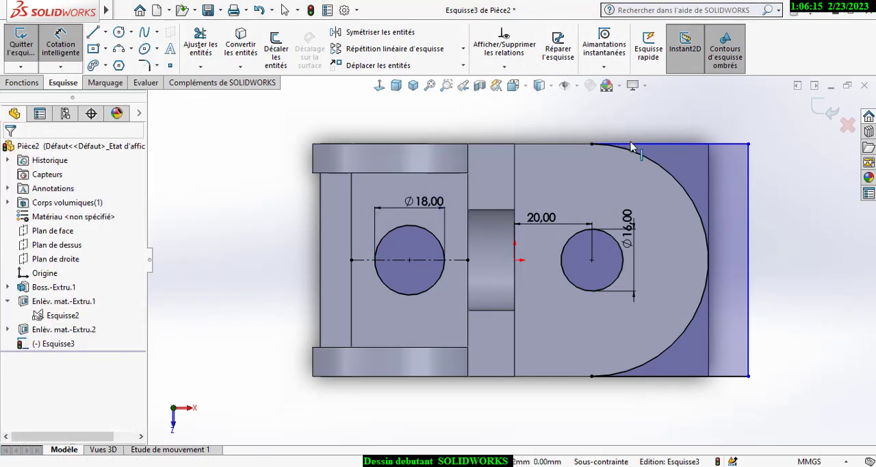
# - Make the closing line running from the arc's endpoint collinear with the base plate's long edge
pyautogui.click(582, 147)
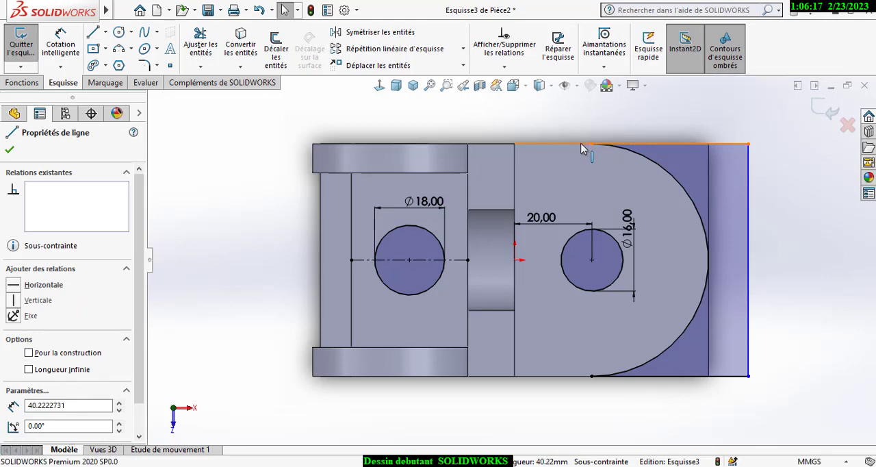
pyautogui.keyDown('ctrl'); pyautogui.click(587, 146); pyautogui.keyUp('ctrl')
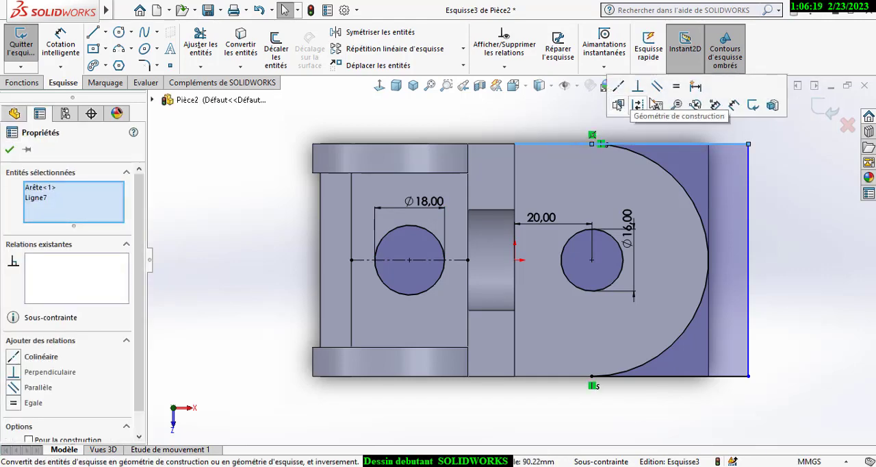
pyautogui.click(619, 91)
pyautogui.click(566, 125)
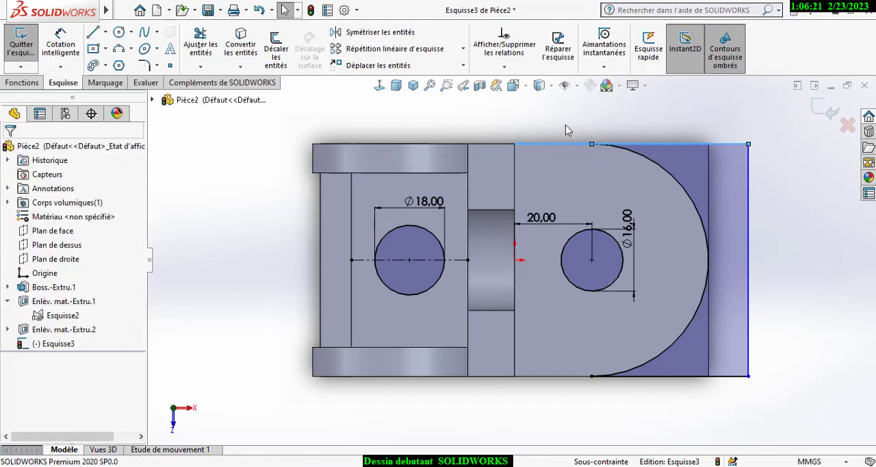
# - Extrude-cut the two circles and the profile outside the arc through the body to form the holes and rounded base end
pyautogui.click(413, 86)
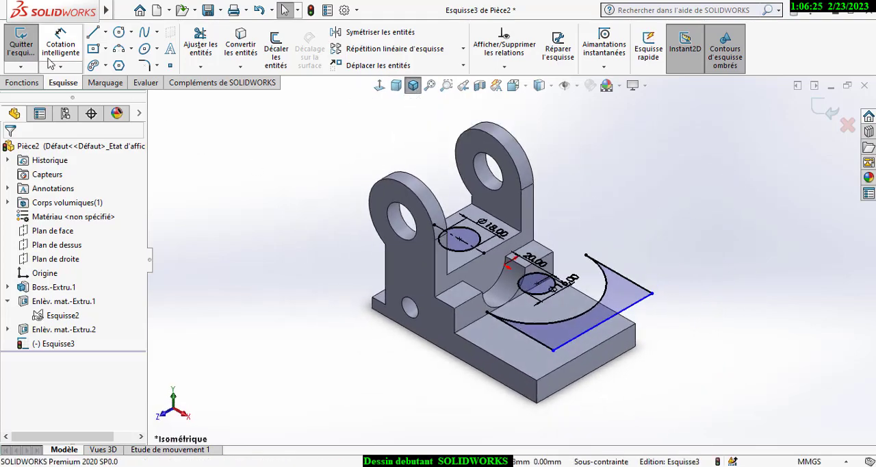
pyautogui.click(28, 83)
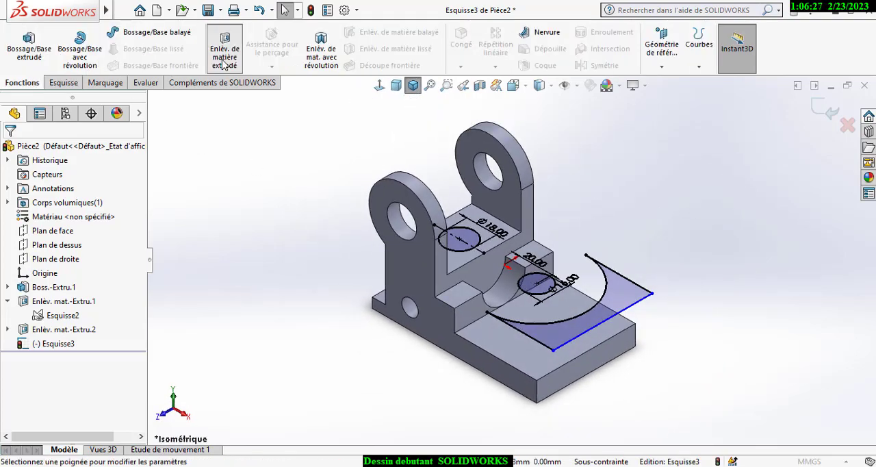
pyautogui.click(224, 59)
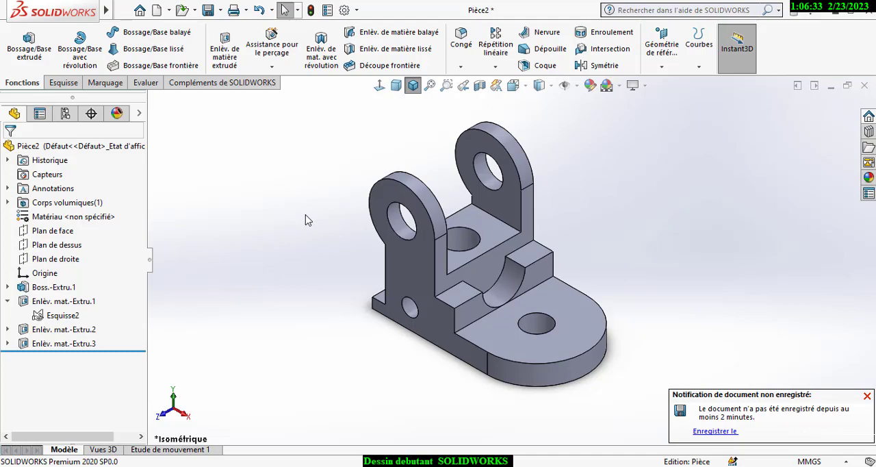
# - On the base plate's underside, sketch a centre rectangle about 125 by 29 mm, centred on the origin
pyautogui.moveTo(306, 219); pyautogui.dragTo(531, 287, button='middle')
pyautogui.click(530, 287)
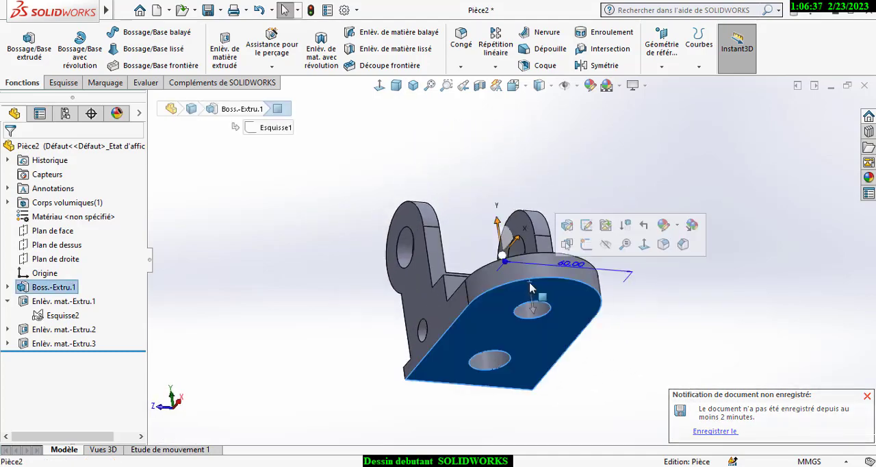
pyautogui.click(586, 244)
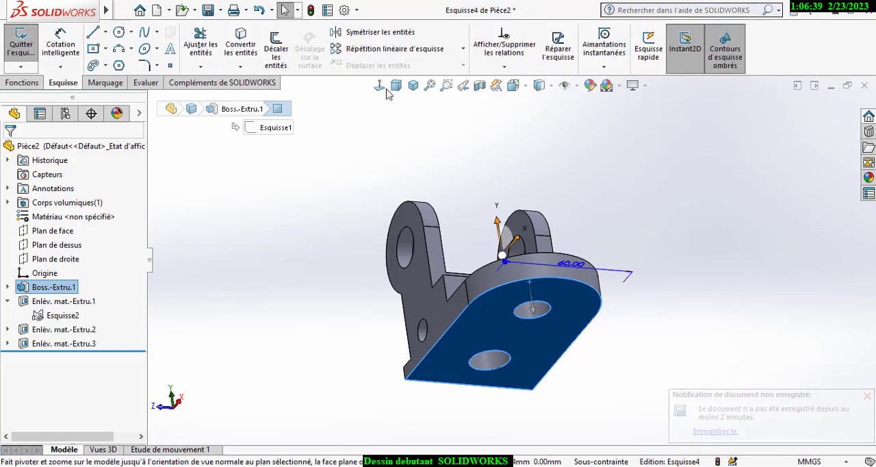
pyautogui.click(381, 87)
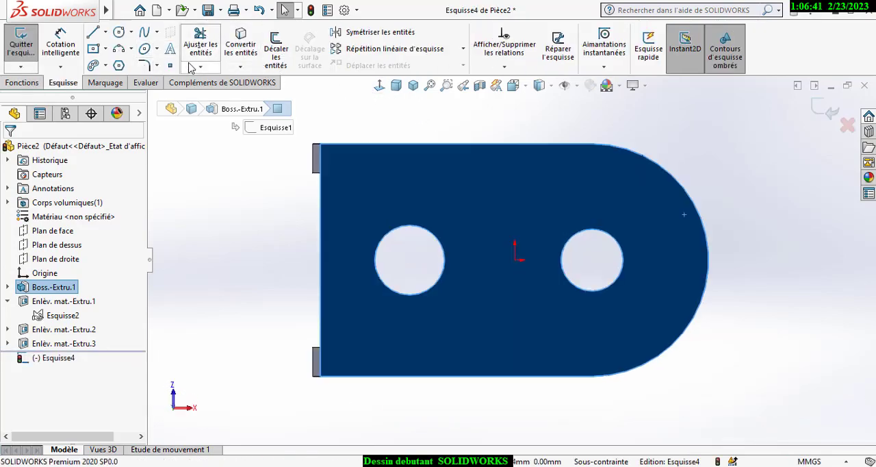
pyautogui.click(95, 52)
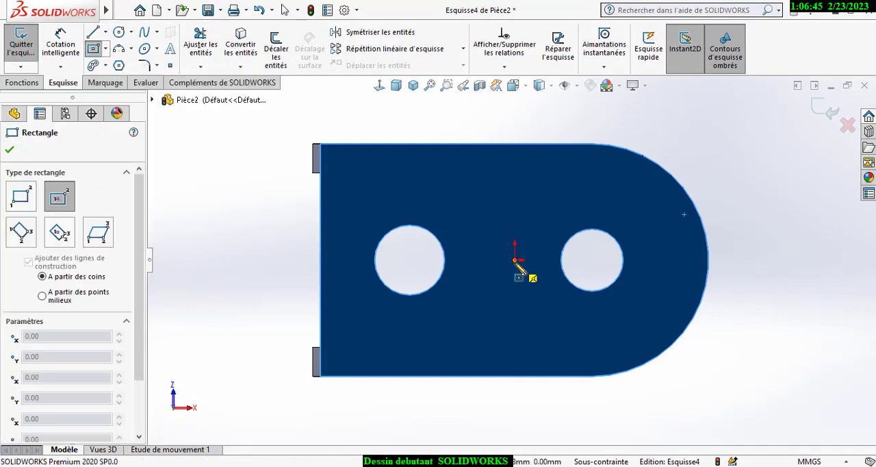
pyautogui.click(514, 260)
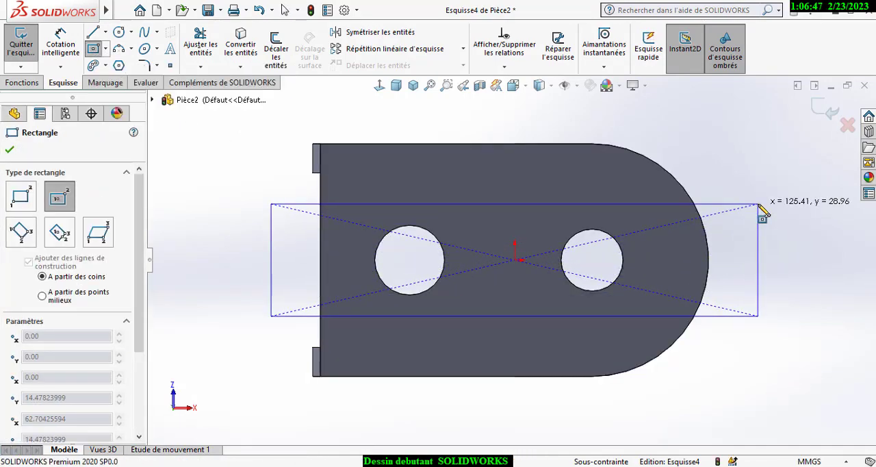
pyautogui.click(758, 205)
# - Dimension the underside rectangle's short side as 40 mm
pyautogui.rightClick(758, 206)
pyautogui.click(819, 182)
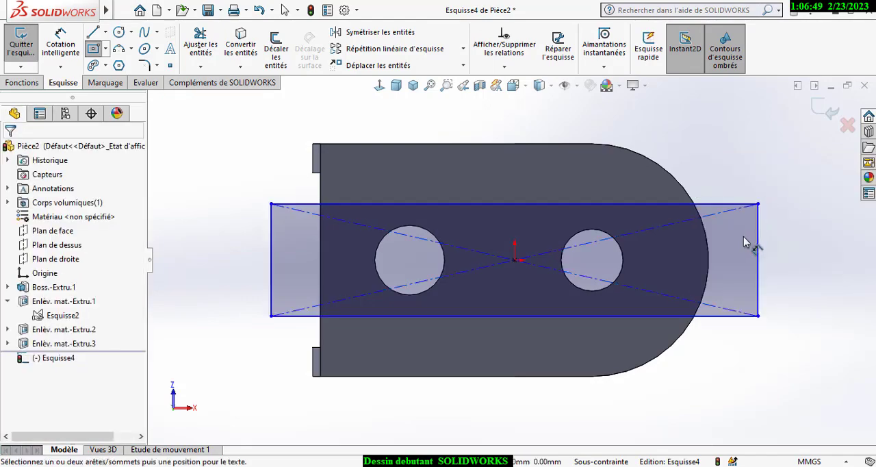
pyautogui.click(758, 245)
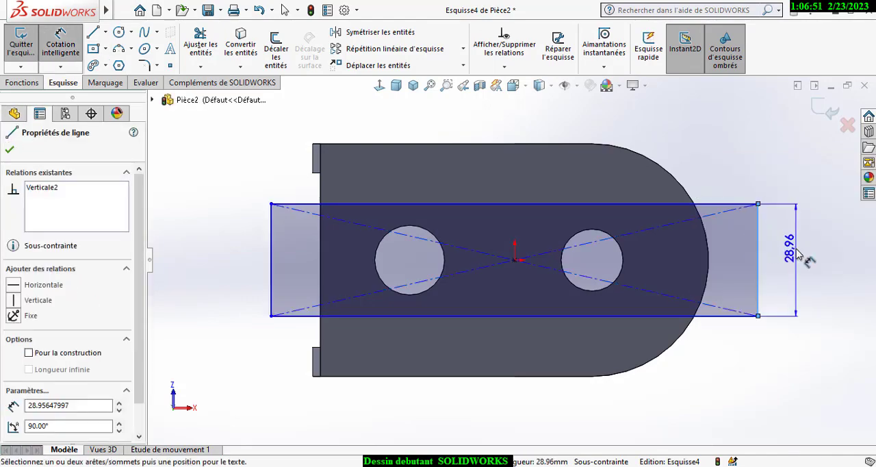
pyautogui.click(796, 252)
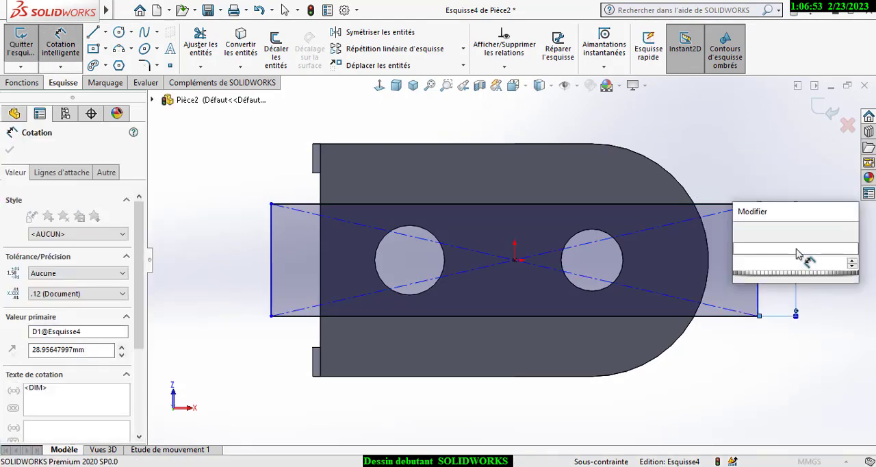
pyautogui.write('40')
pyautogui.press('Return')
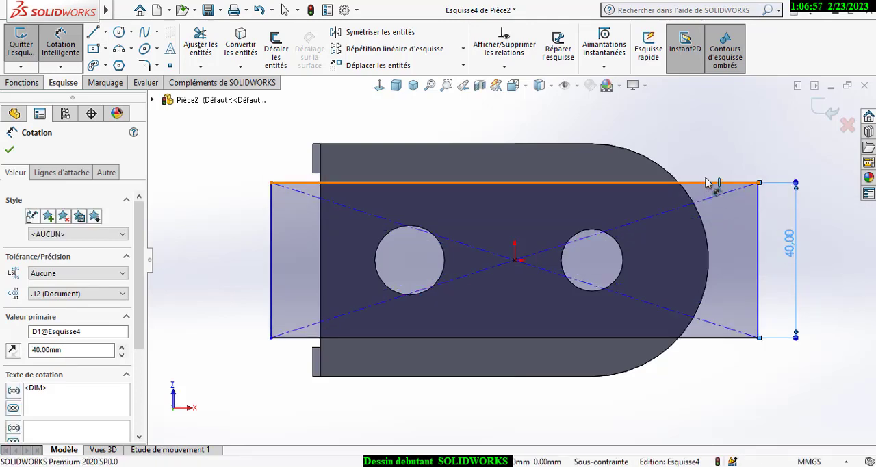
# - Dimension the underside rectangle's long side as 110 mm
pyautogui.click(694, 143)
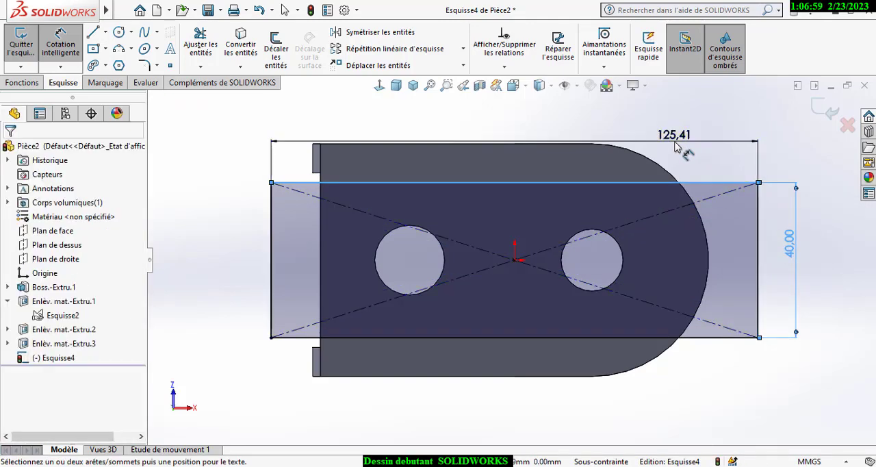
pyautogui.click(674, 142)
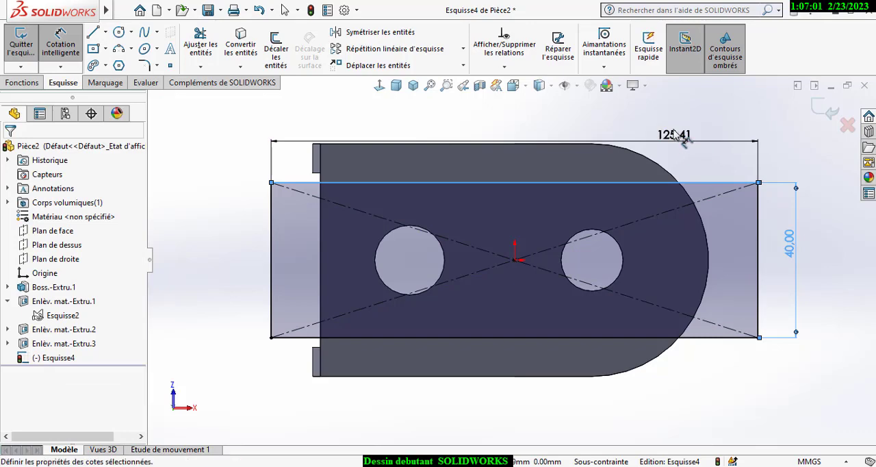
pyautogui.write('110')
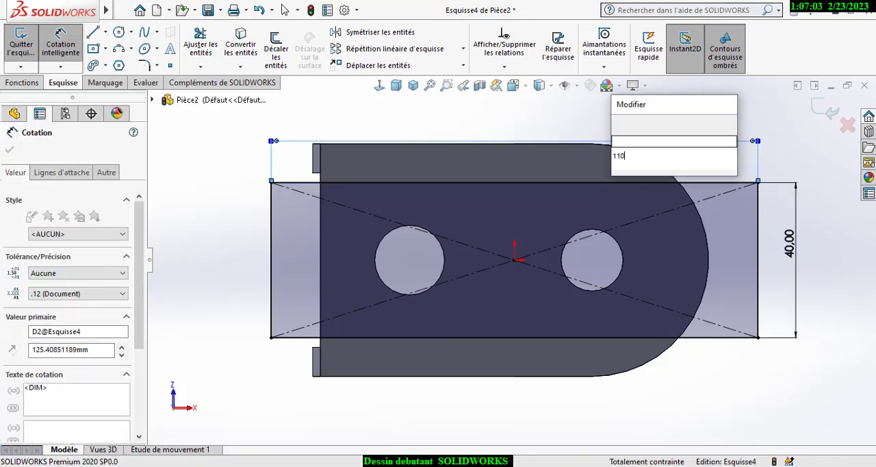
pyautogui.press('Return')
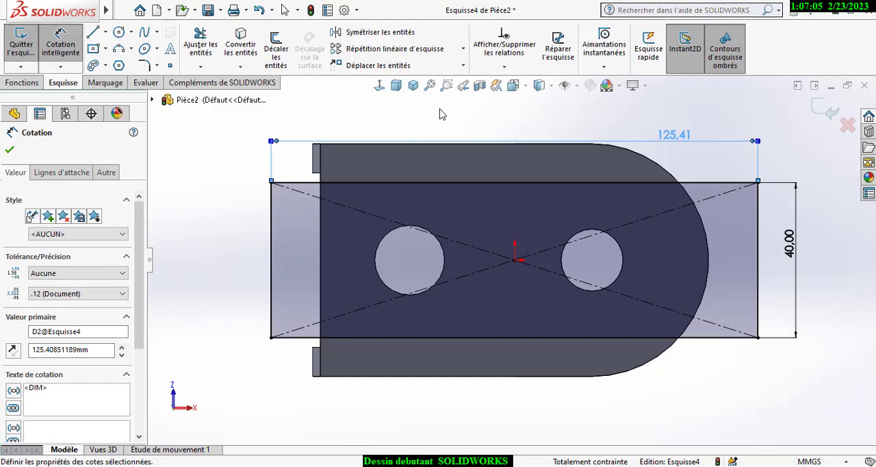
# - Extrude-cut the rectangle 4 mm blind into the base plate's underside to form a lengthwise channel
pyautogui.hotkey('ctrl', '7')
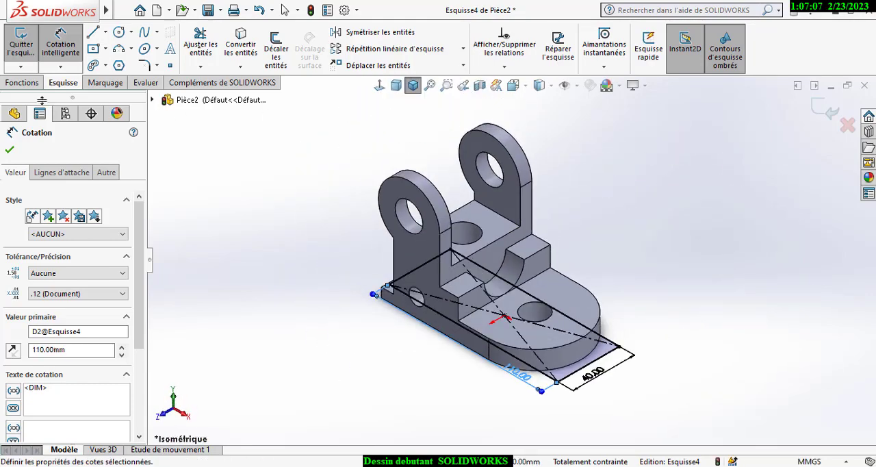
pyautogui.click(23, 85)
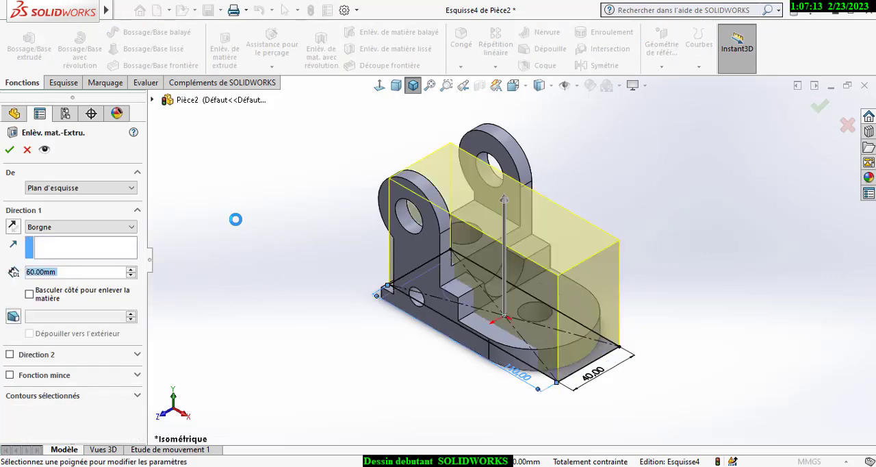
pyautogui.write('4')
pyautogui.press('Return')
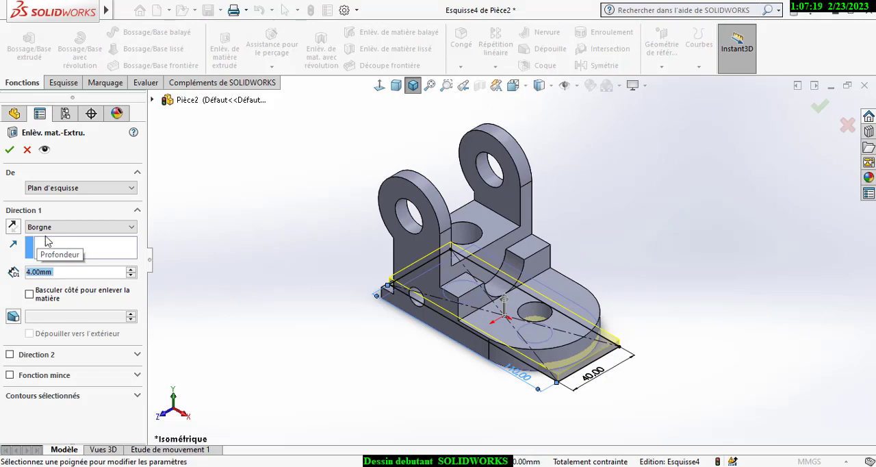
pyautogui.click(9, 150)
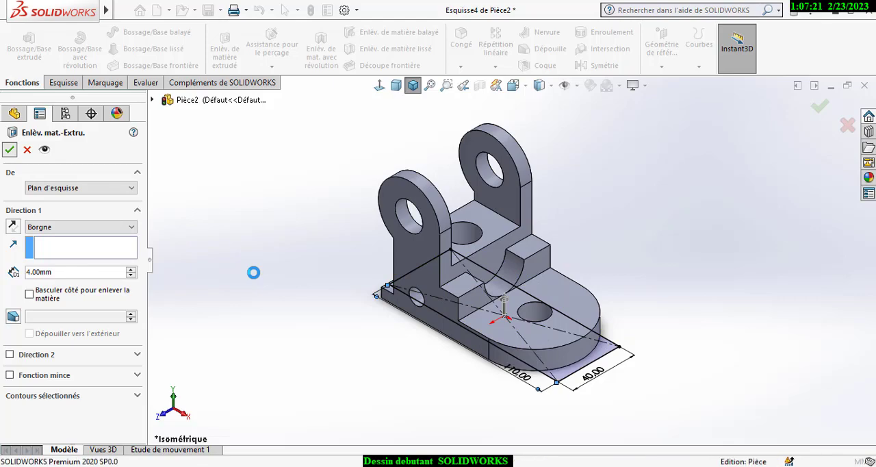
pyautogui.click(283, 294)
pyautogui.rightClick(319, 315)
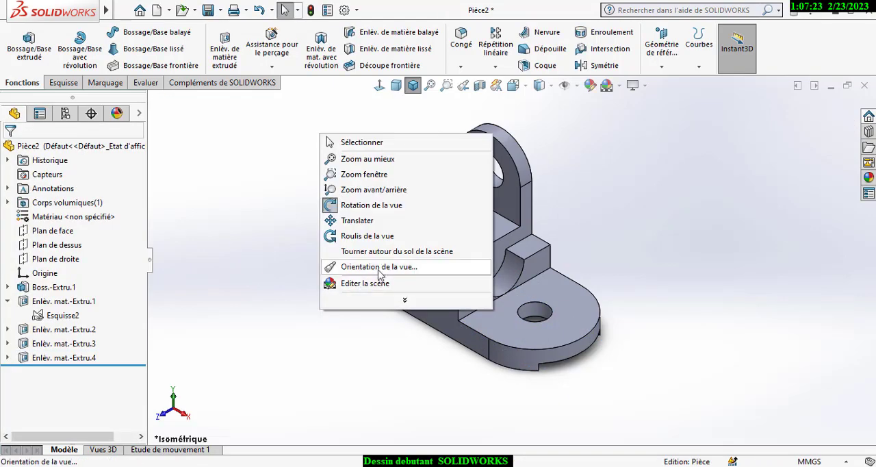
pyautogui.moveTo(322, 330); pyautogui.dragTo(595, 363, button='middle')
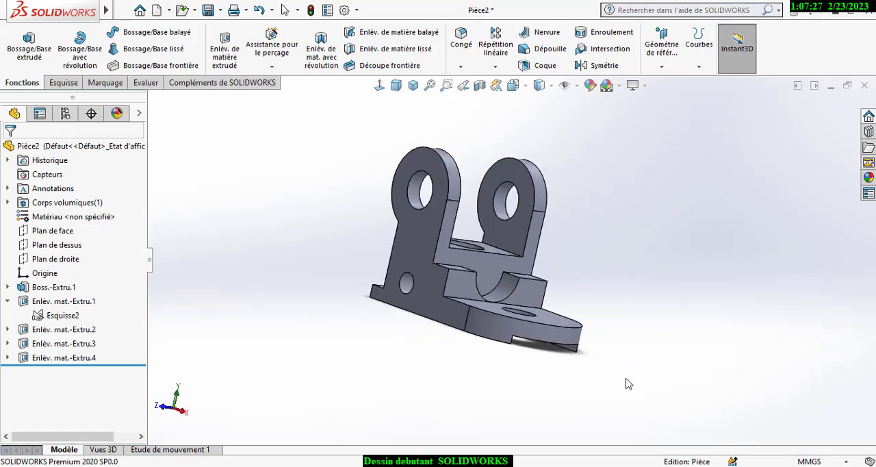
pyautogui.click(412, 85)
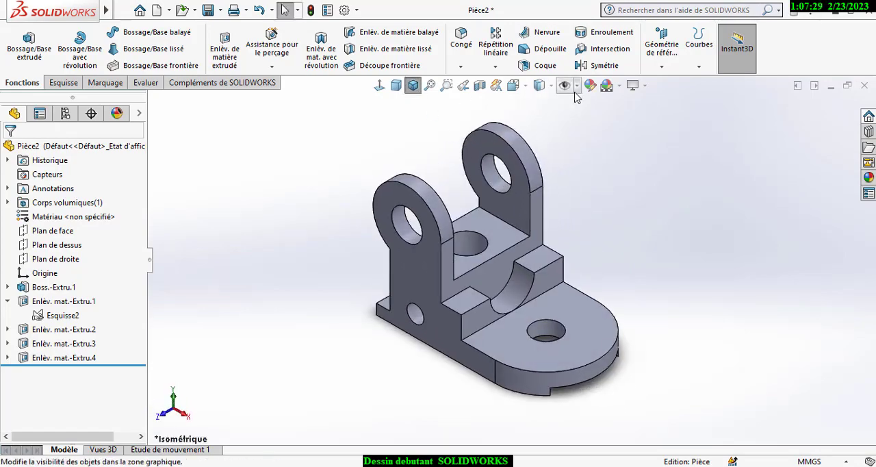
pyautogui.click(577, 85)
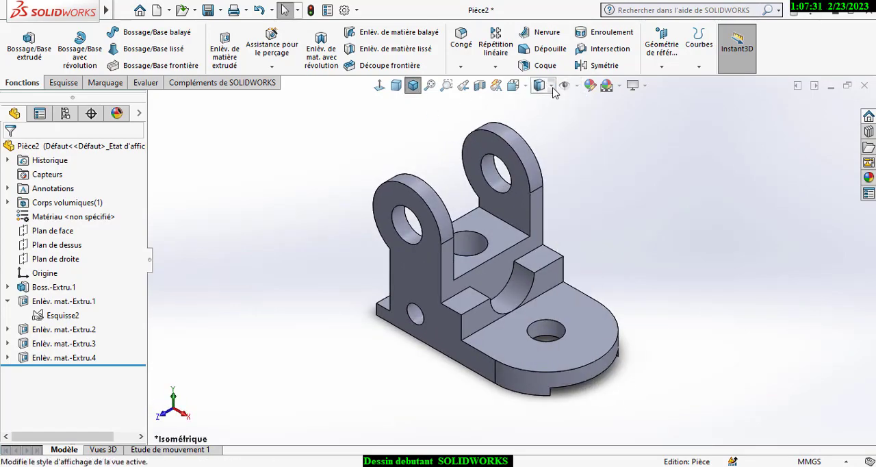
pyautogui.click(552, 86)
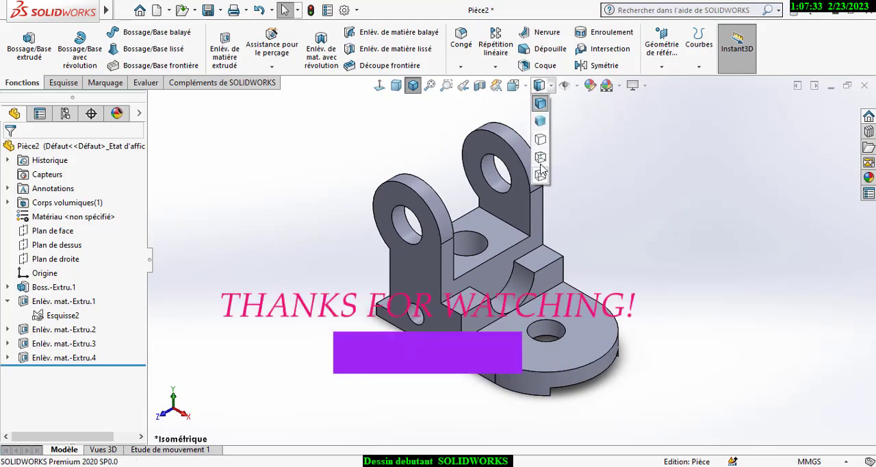